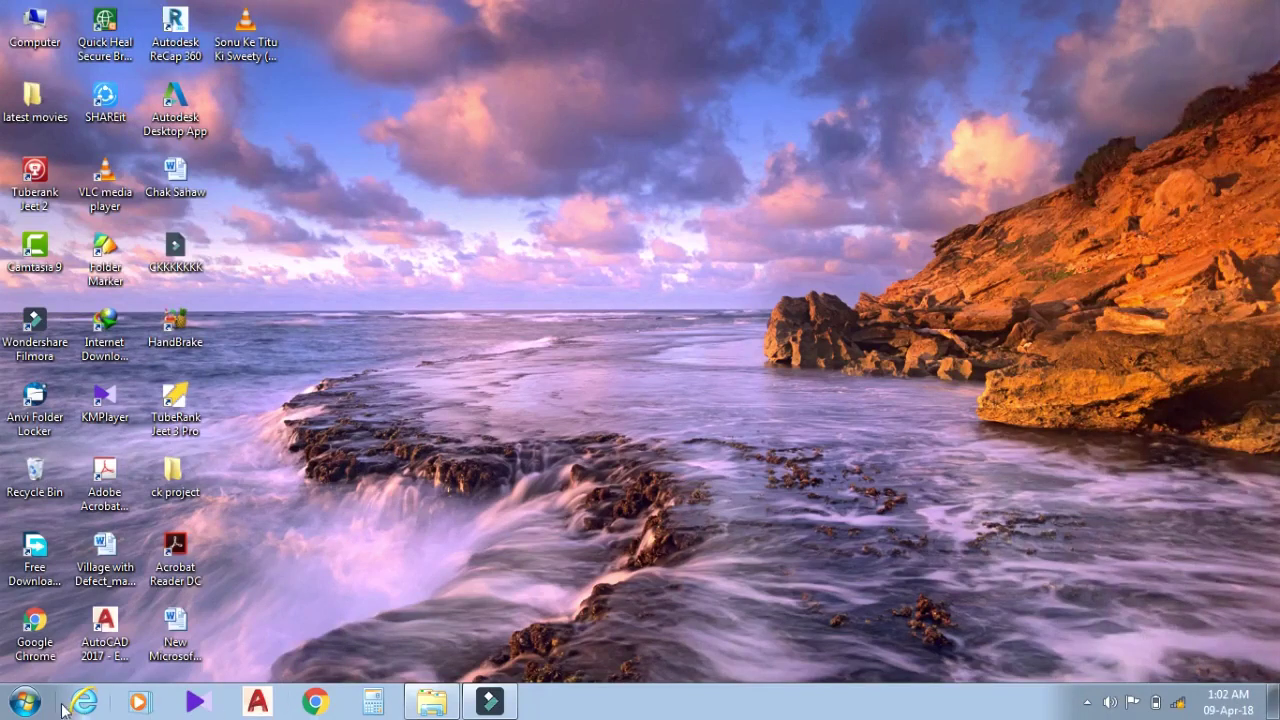
- Open Control Panel from a Start search for 'control' and go to System and Security
click(25, 703)
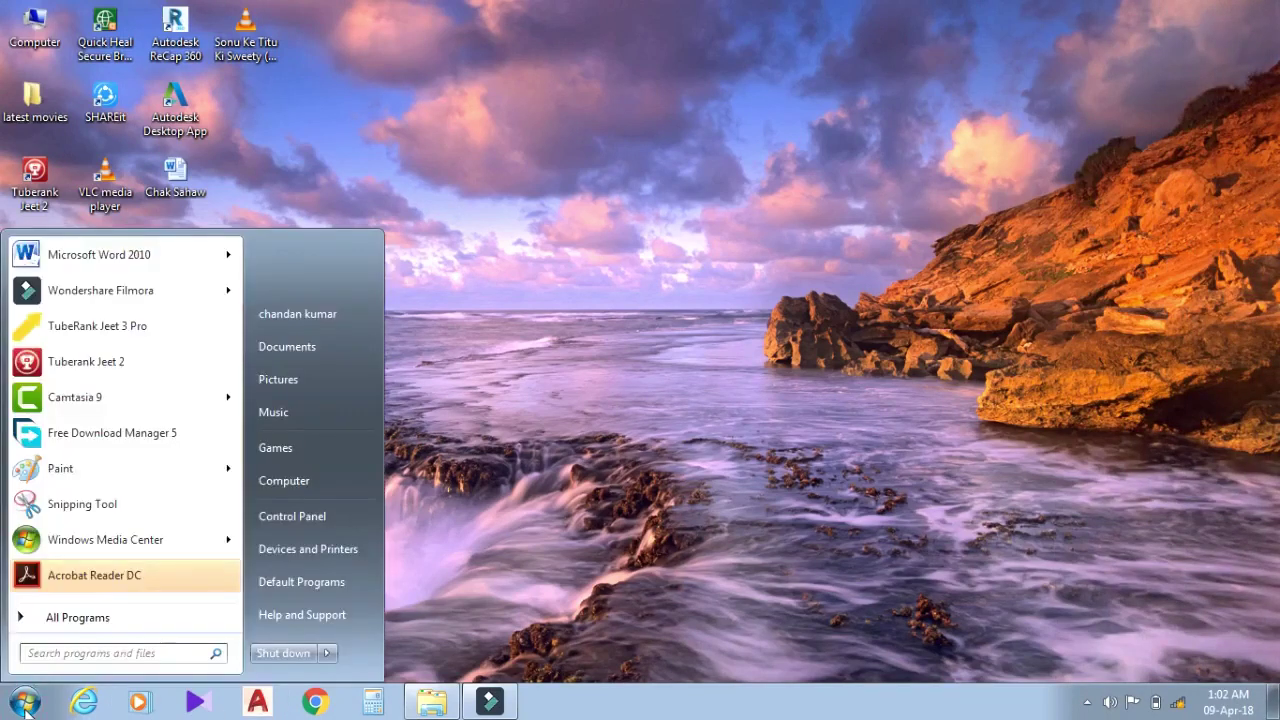
text(control)
key(Down)
key(Return)
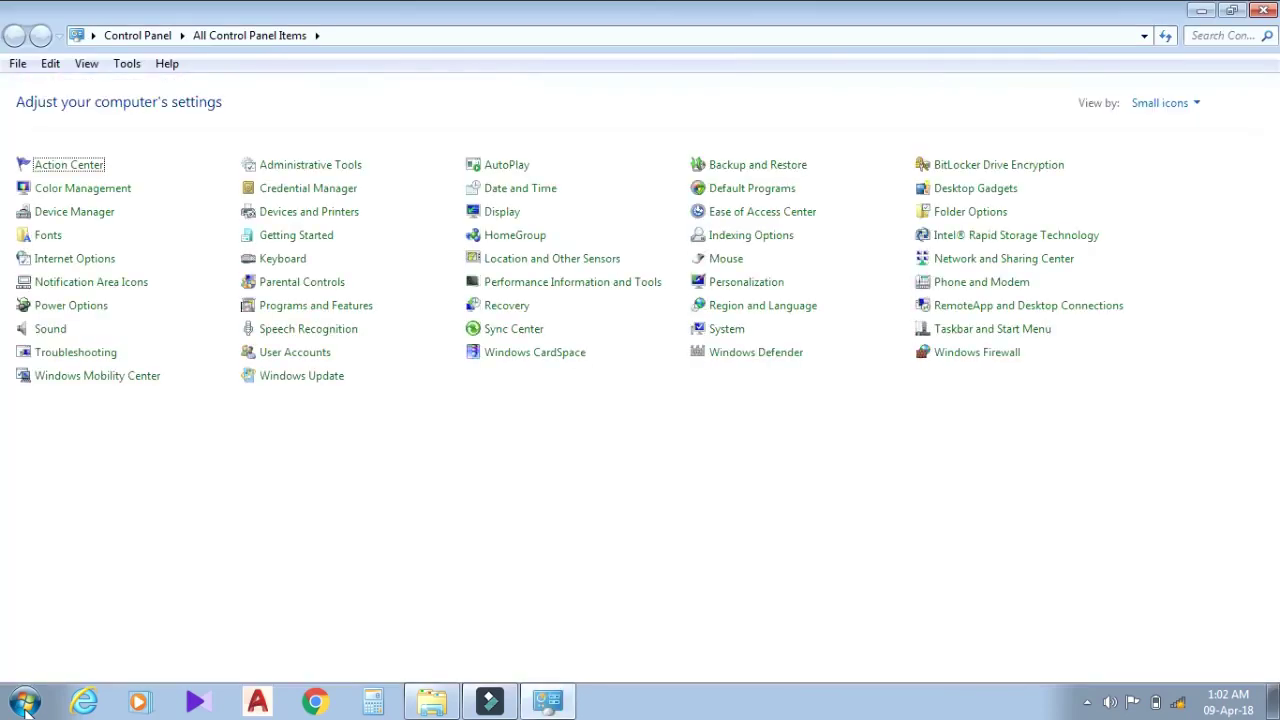
click(182, 36)
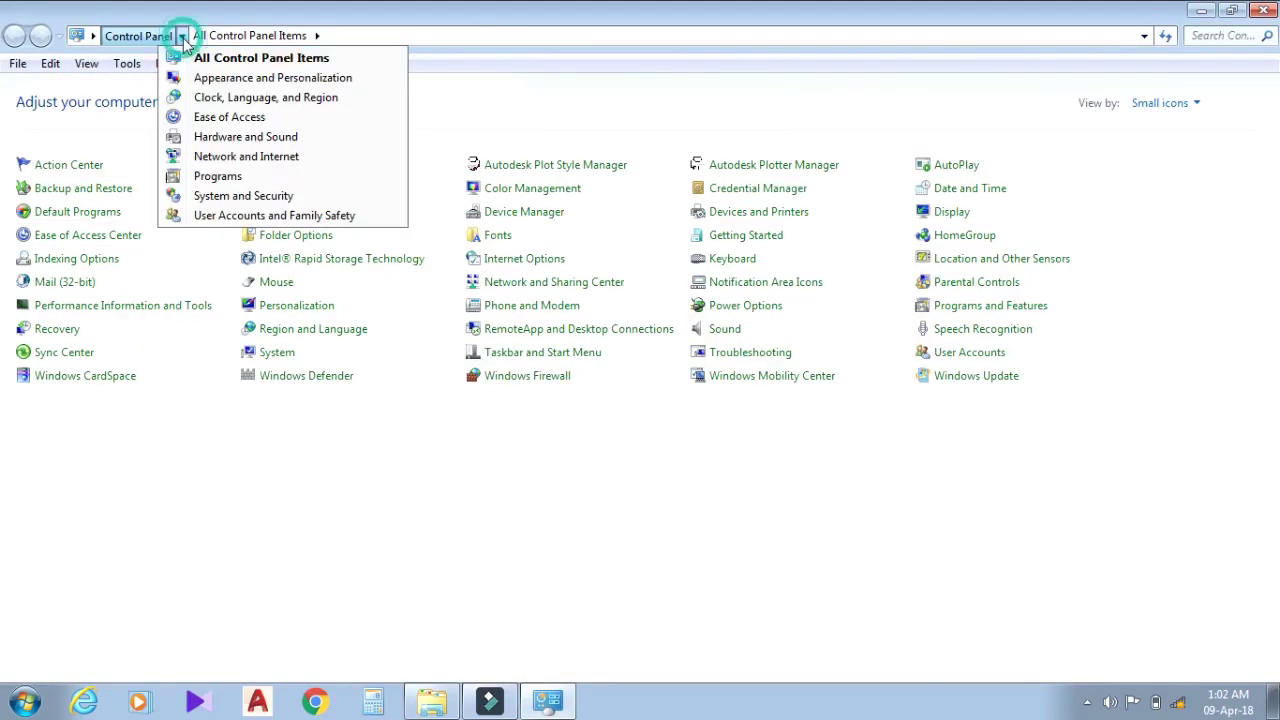
click(240, 200)
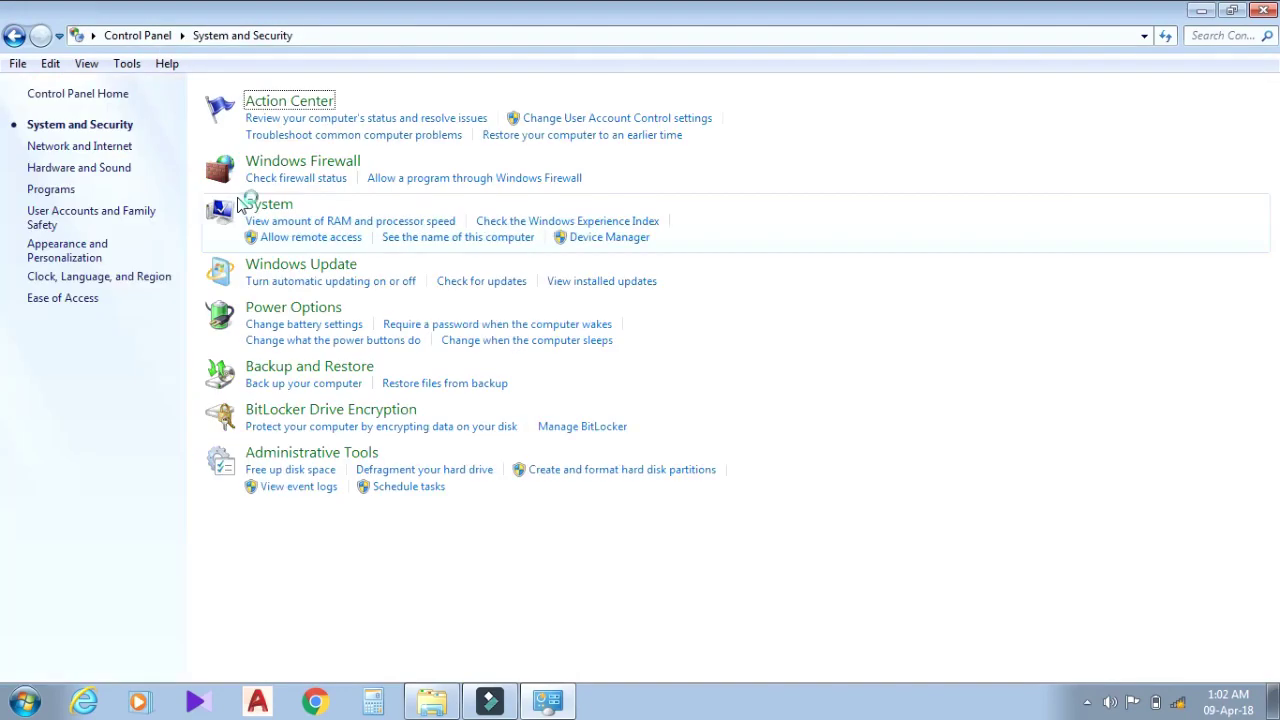
- Set Windows Update important updates to 'Never check for updates', save, and close the window
click(302, 268)
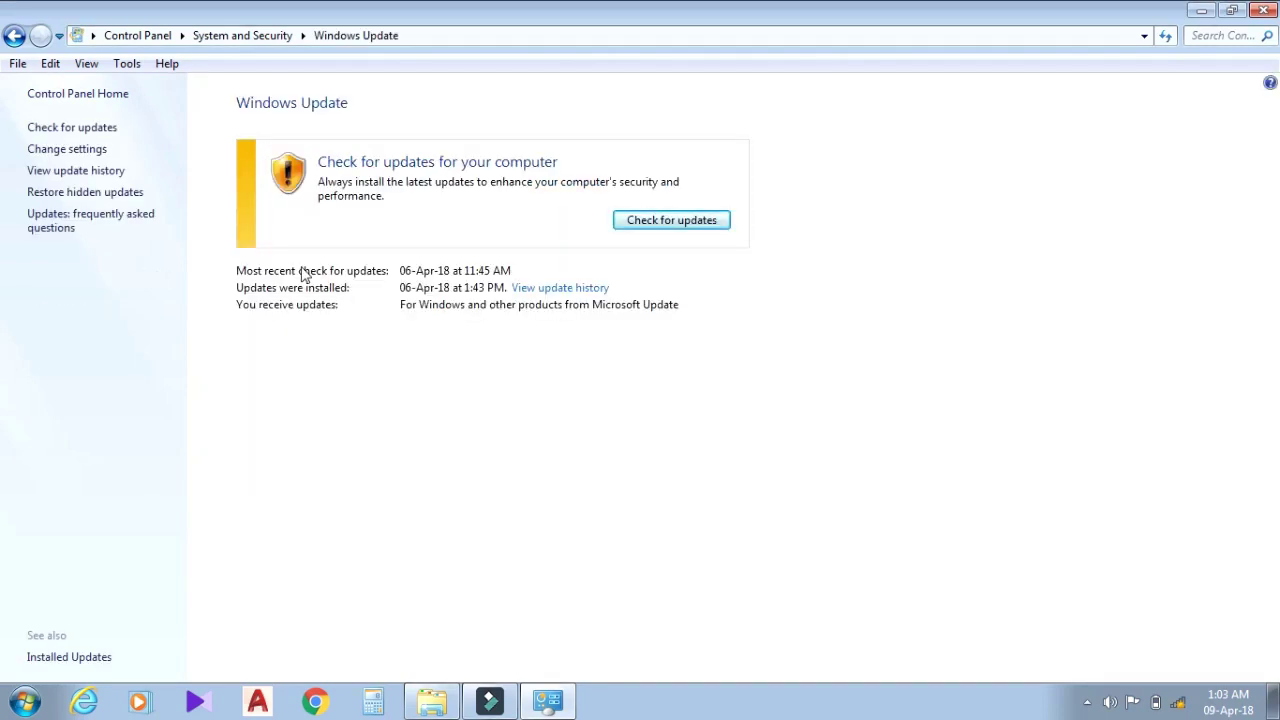
click(92, 150)
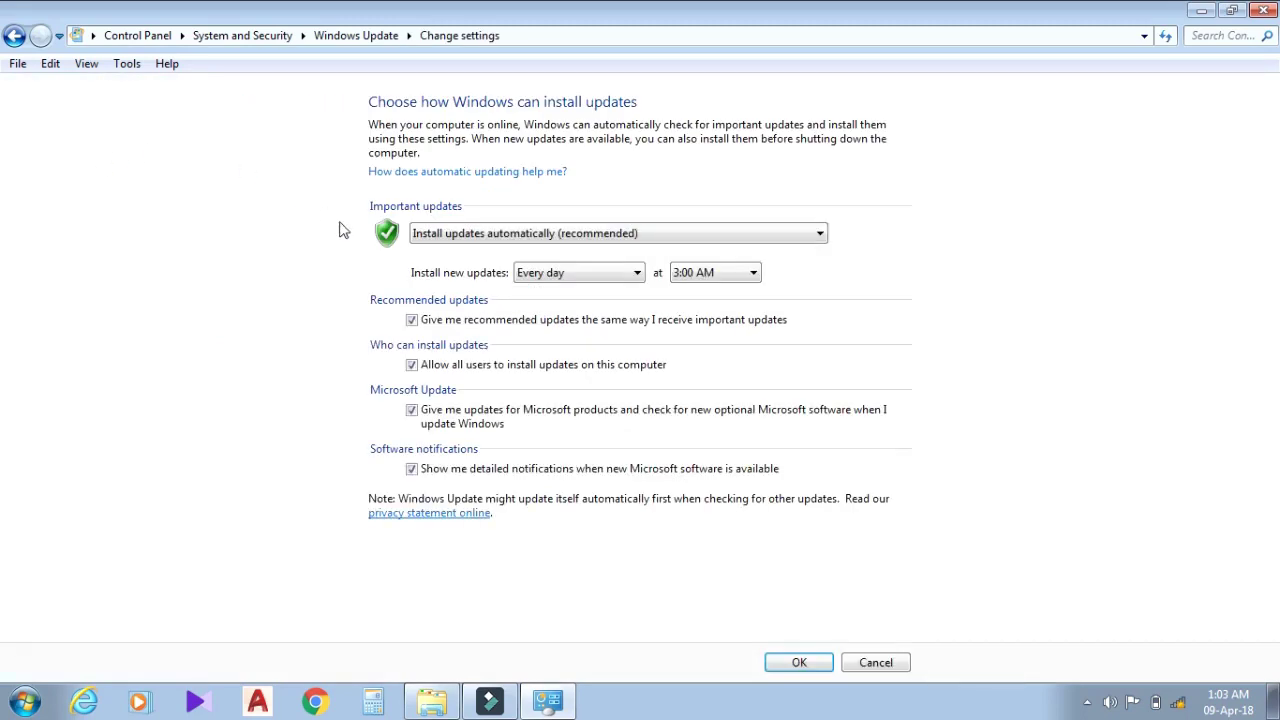
click(808, 238)
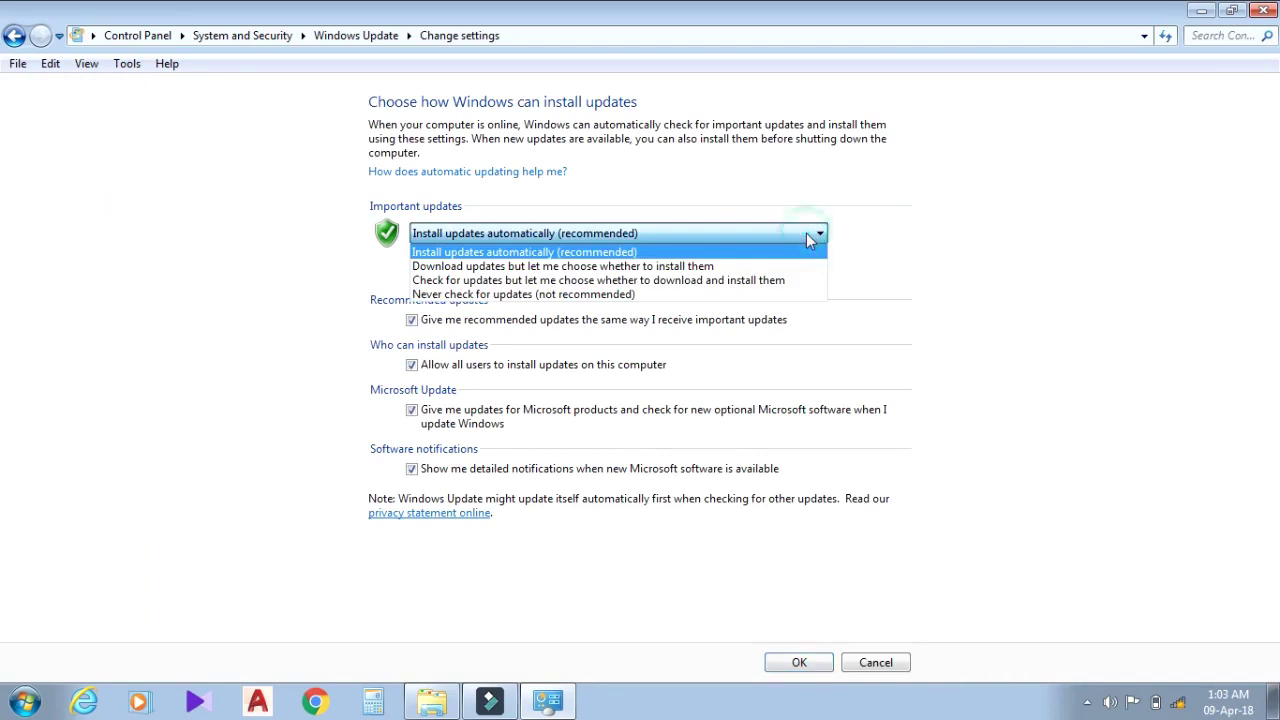
click(591, 294)
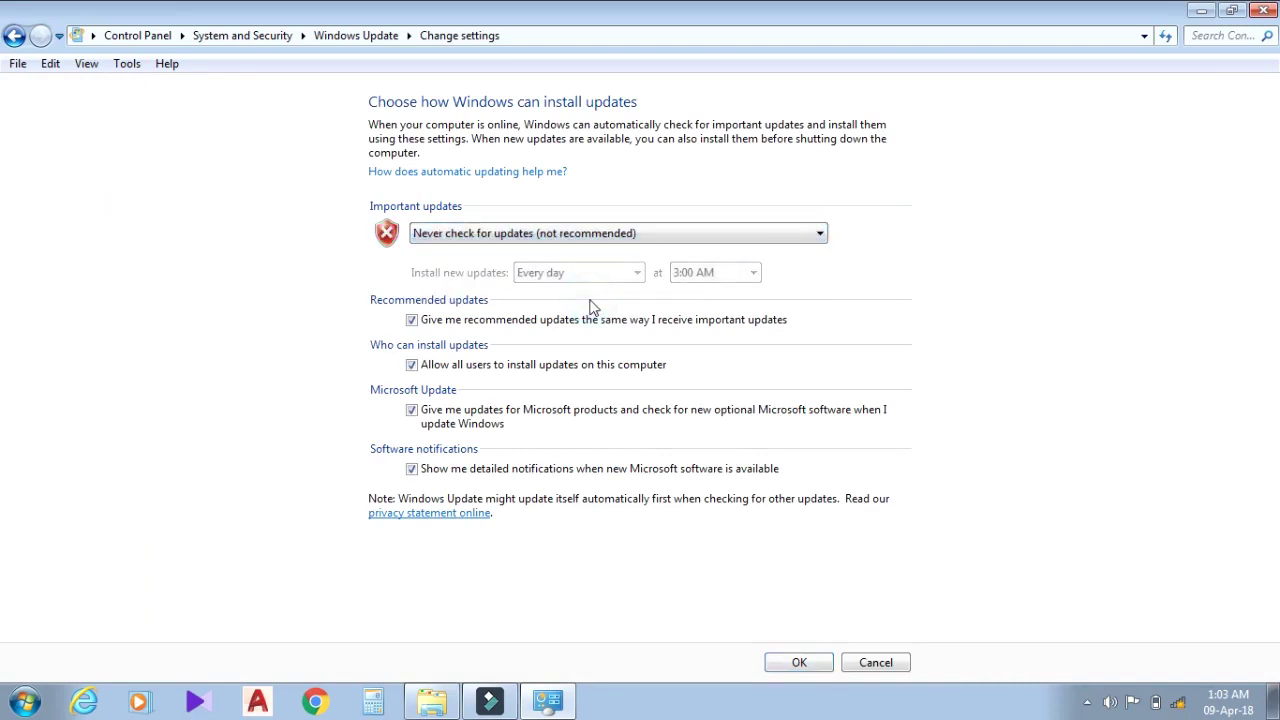
click(803, 665)
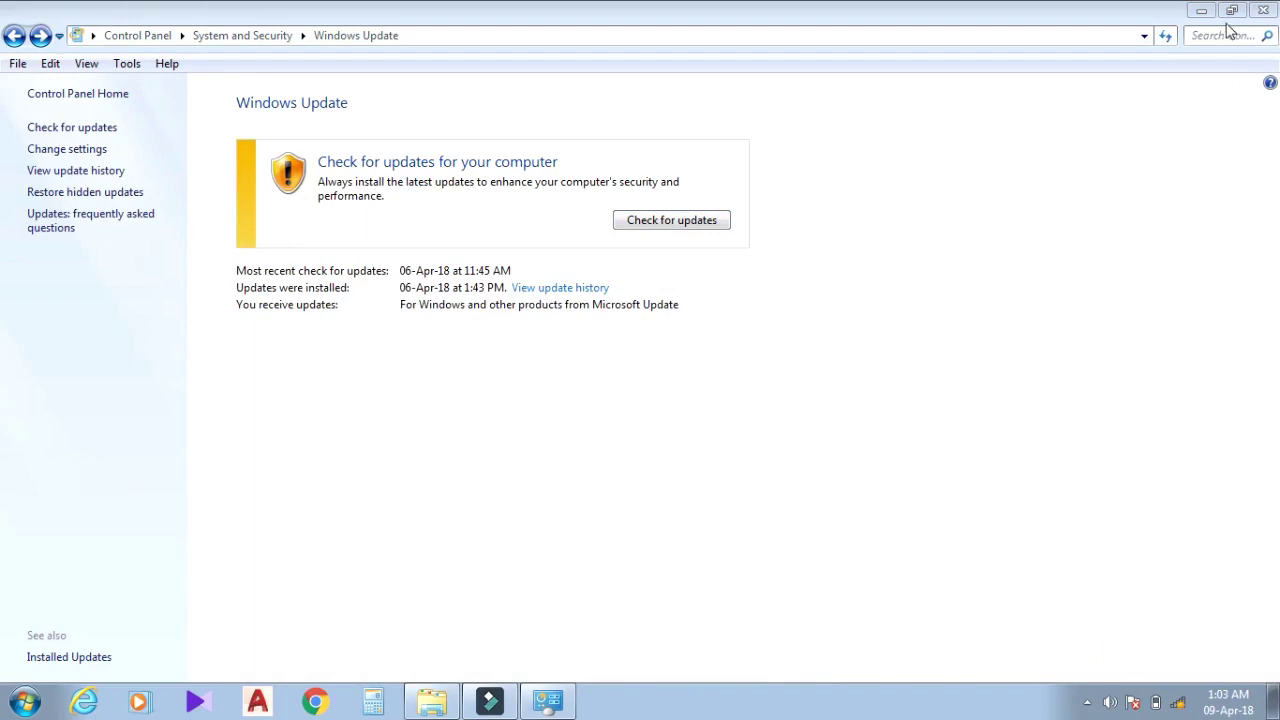
click(1262, 12)
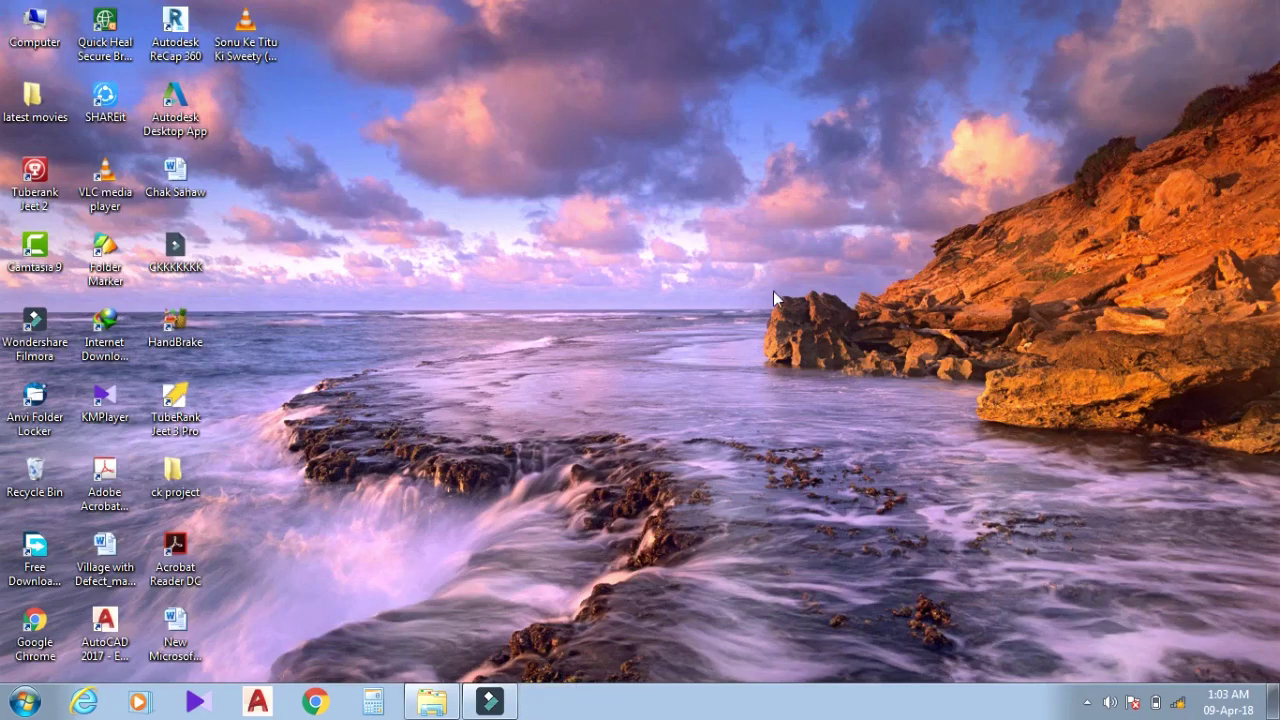
- Reopen Control Panel from a Start menu search for 'control'
click(14, 708)
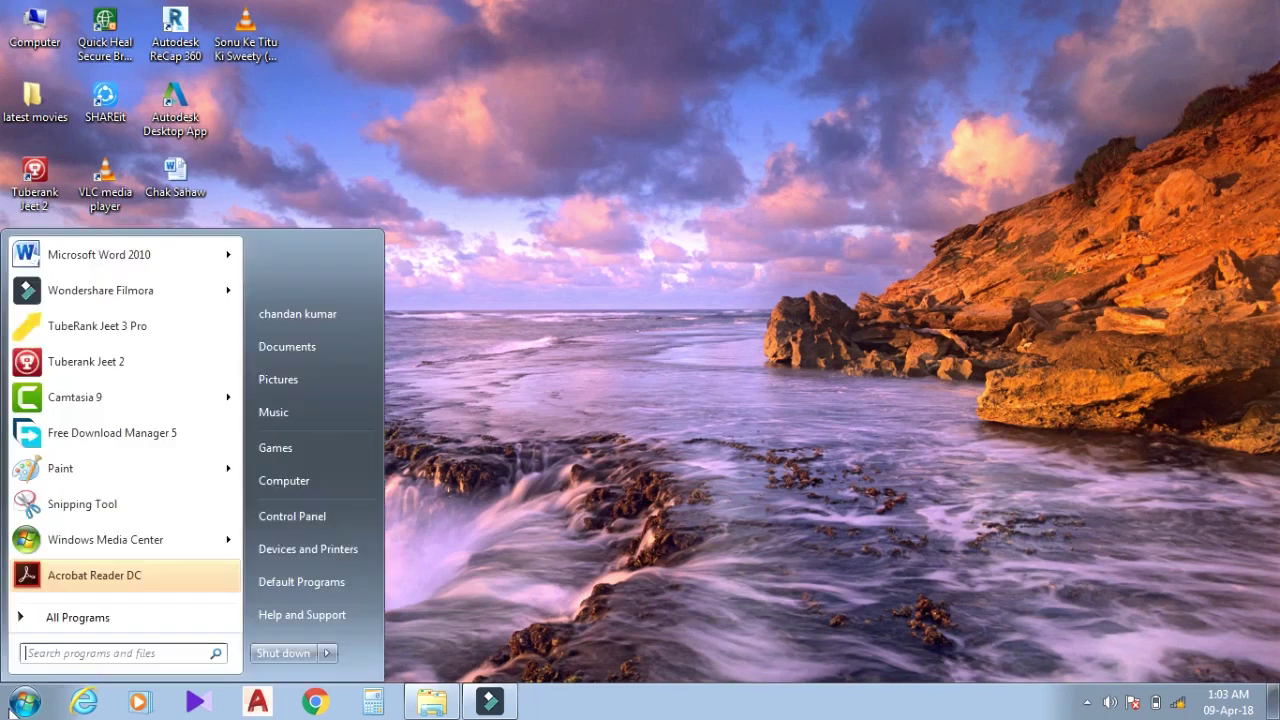
text(control)
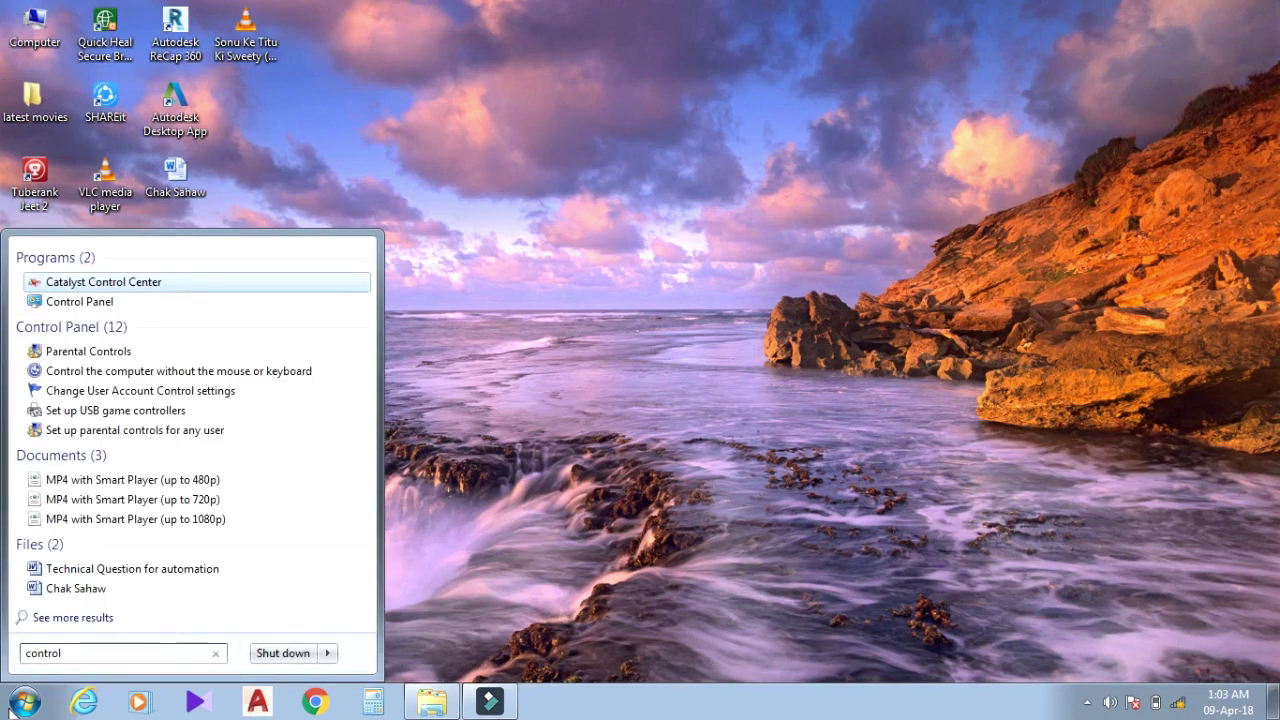
key(Down)
key(Return)
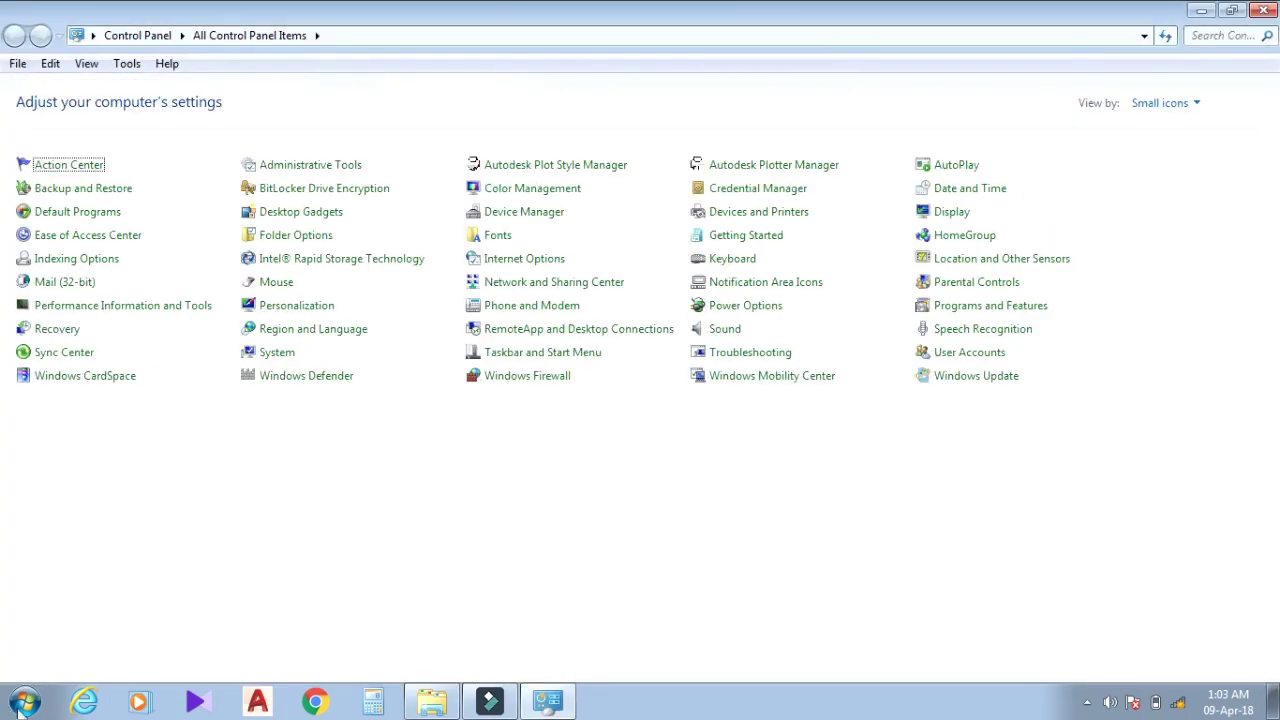
- Open Windows Defender, check its status and the hidden tray icons, then close it
click(309, 384)
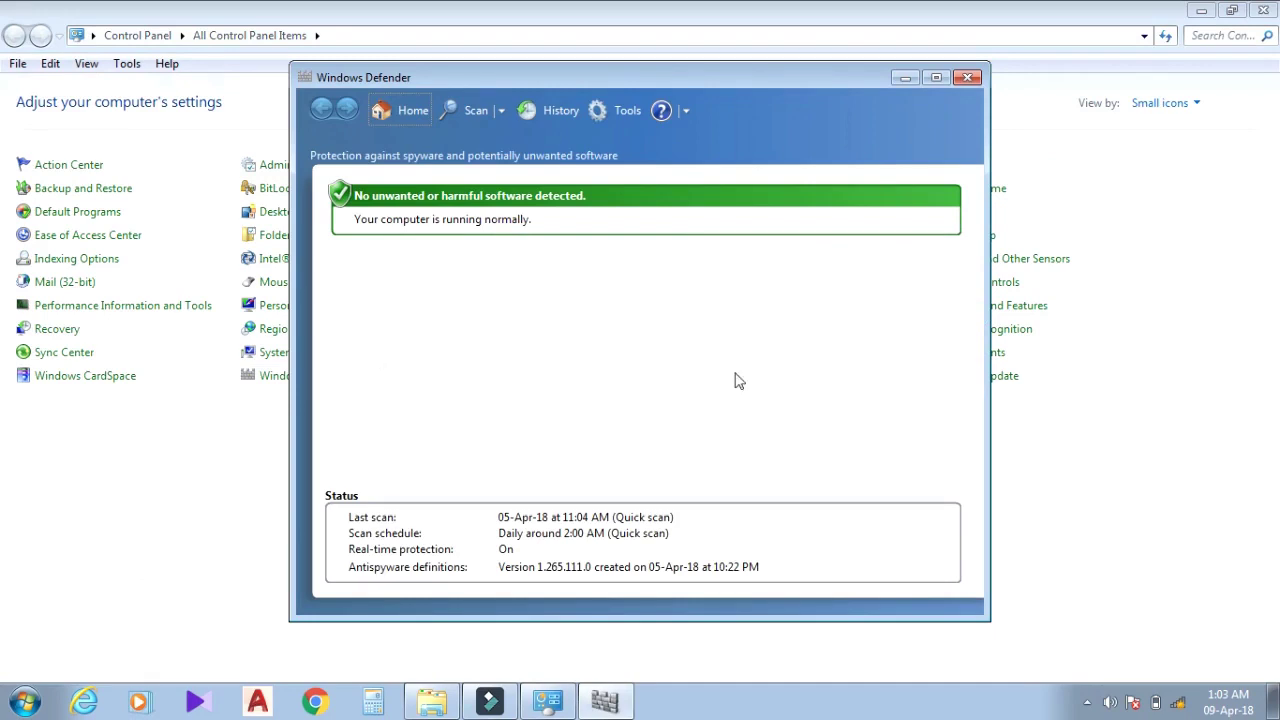
click(1087, 704)
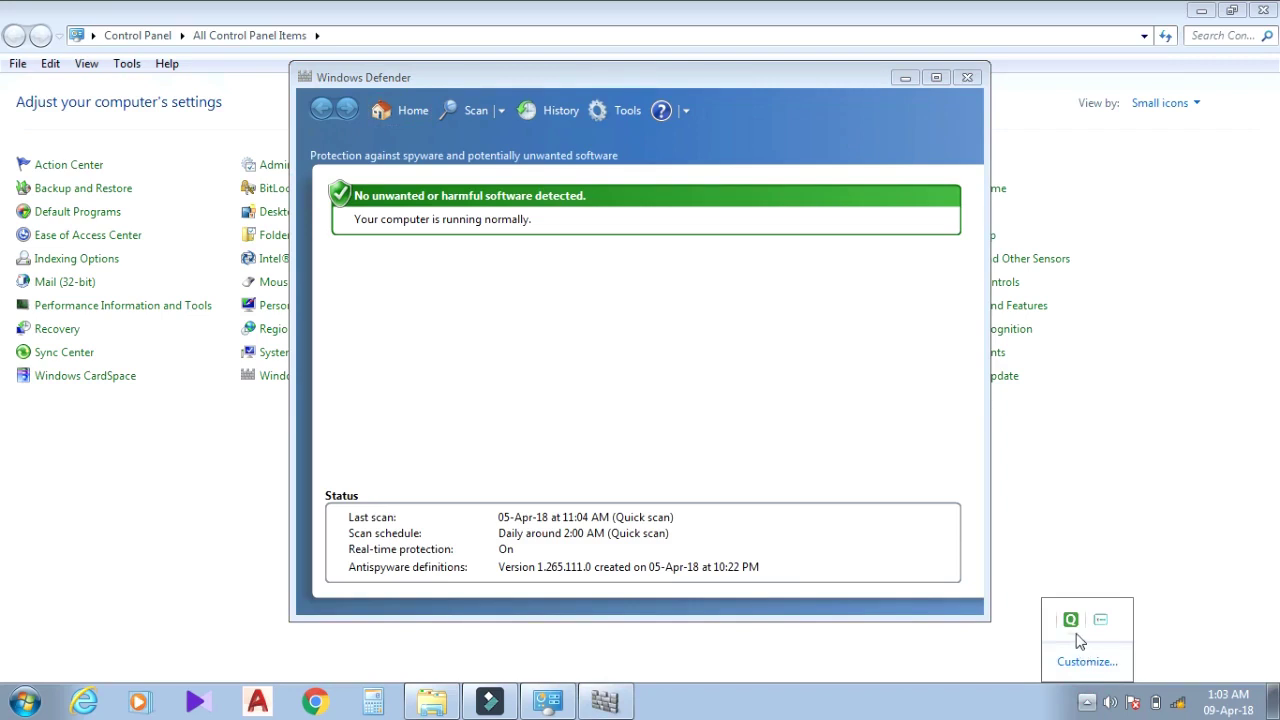
key(Escape)
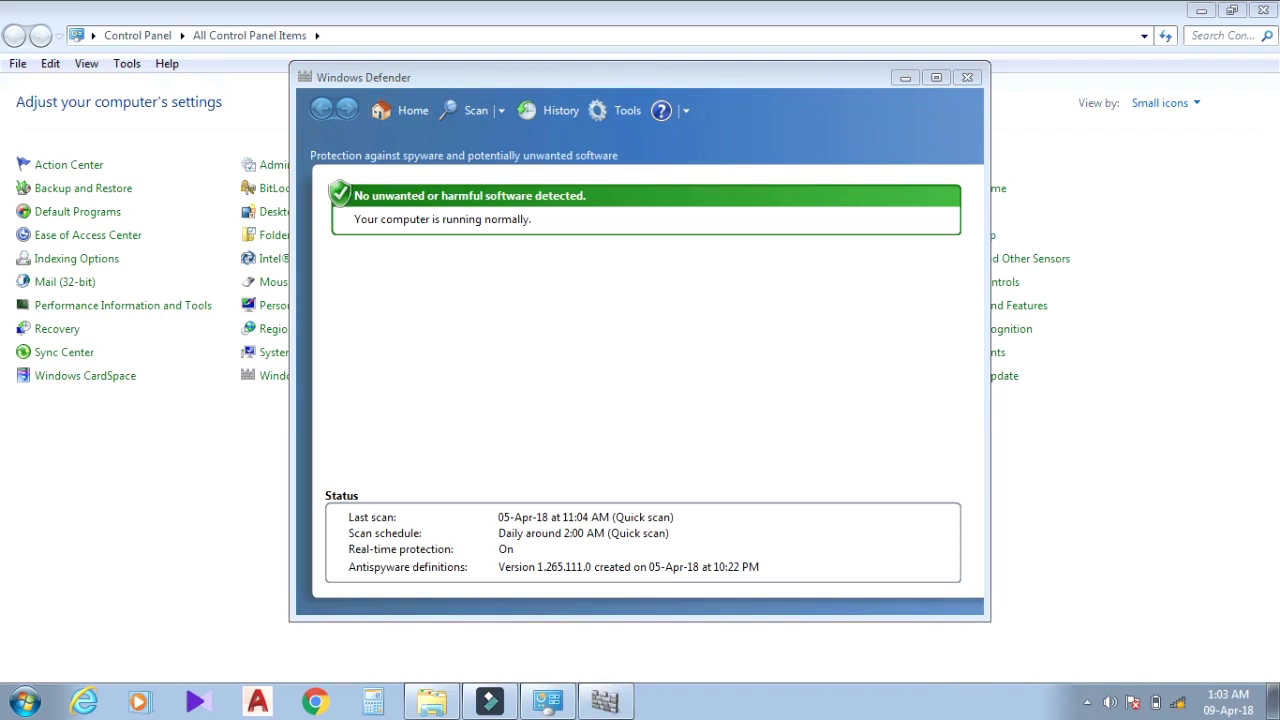
click(969, 80)
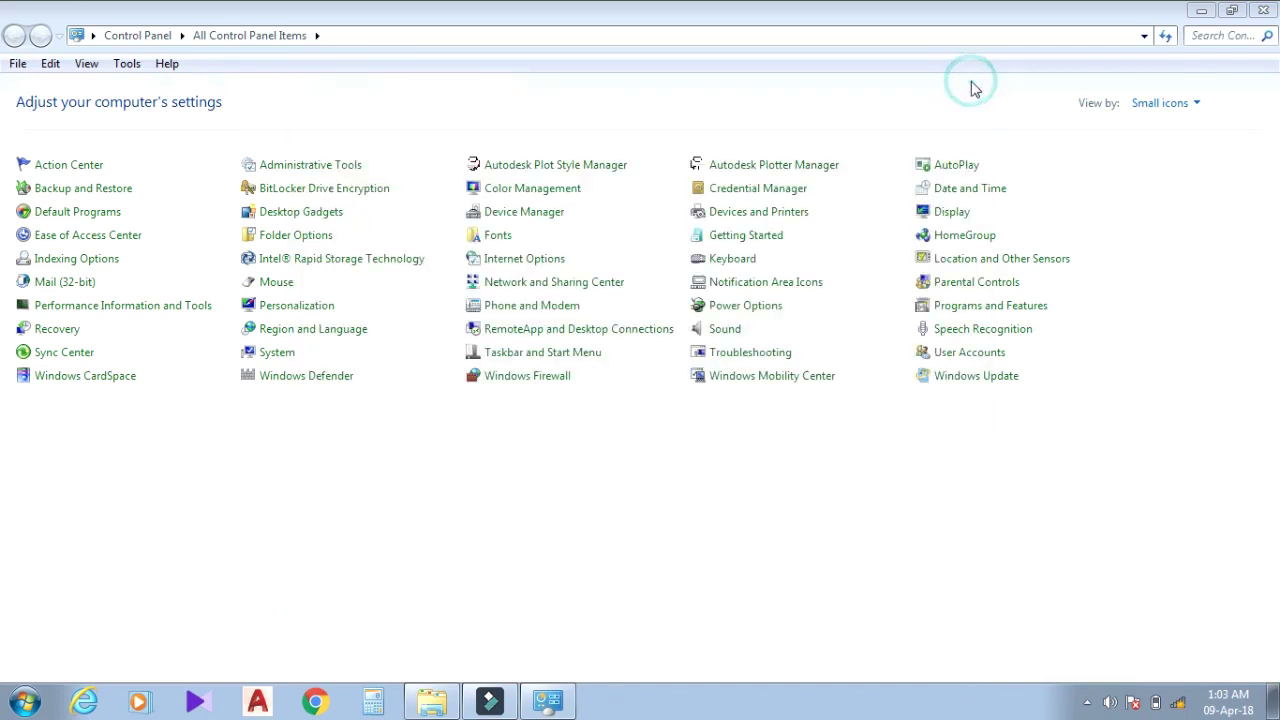
- Close Control Panel and launch System Configuration via a Start search for 'msconfig'
click(1264, 10)
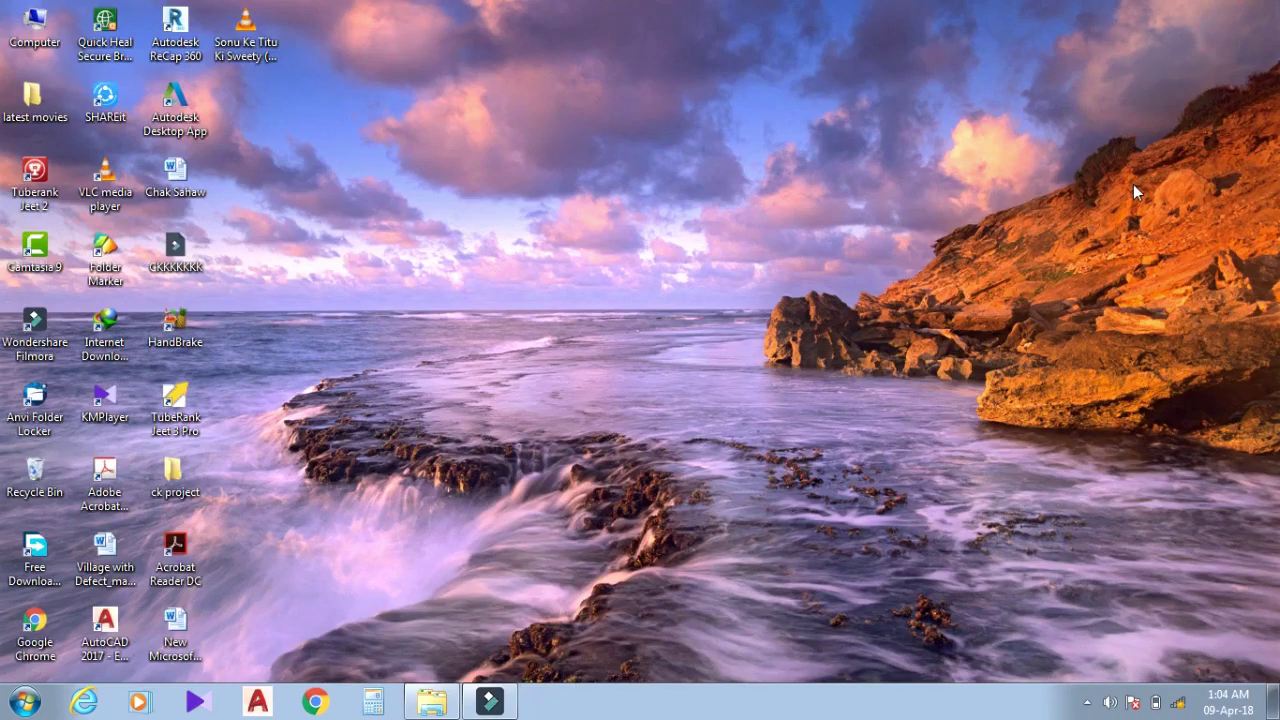
click(24, 704)
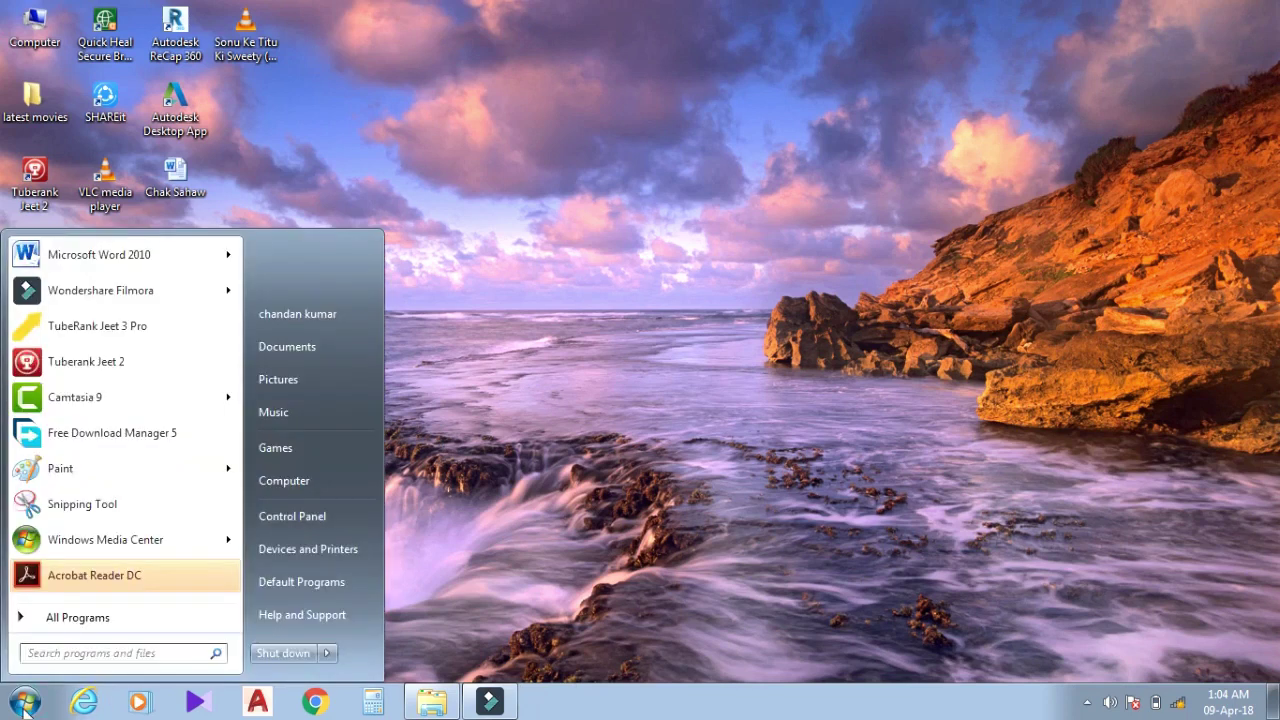
click(63, 657)
text(msconfig)
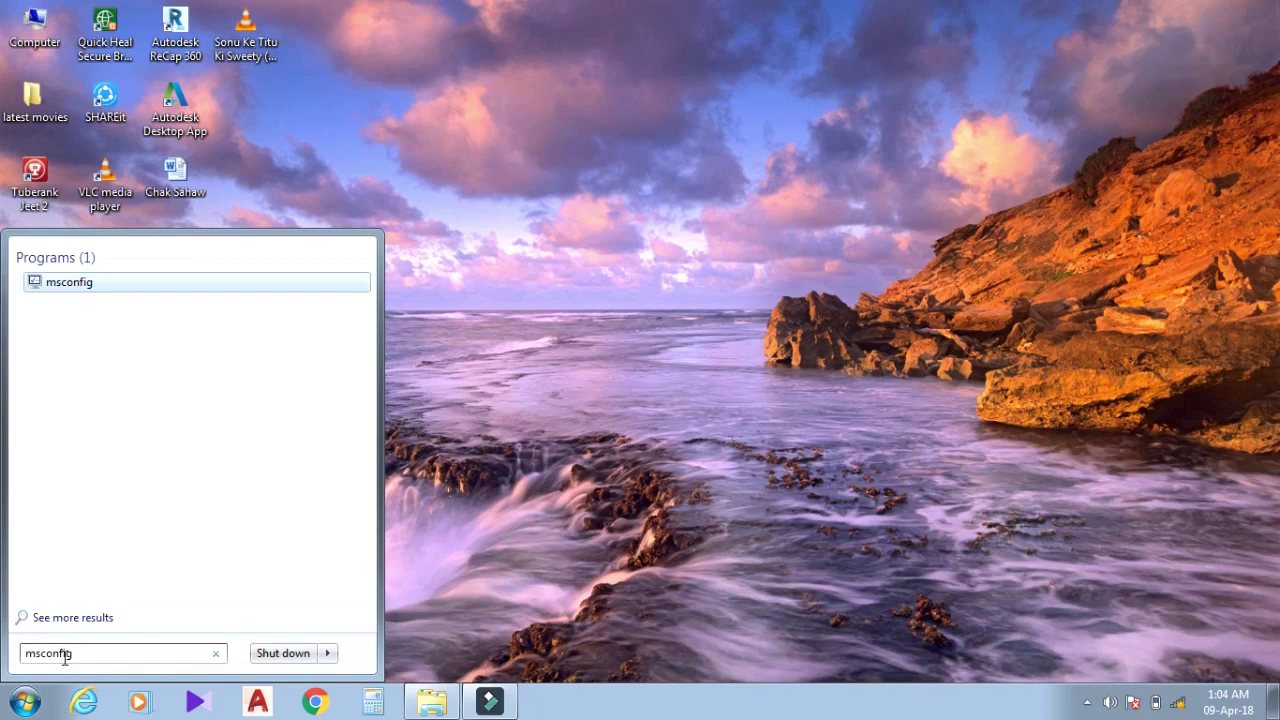
key(Return)
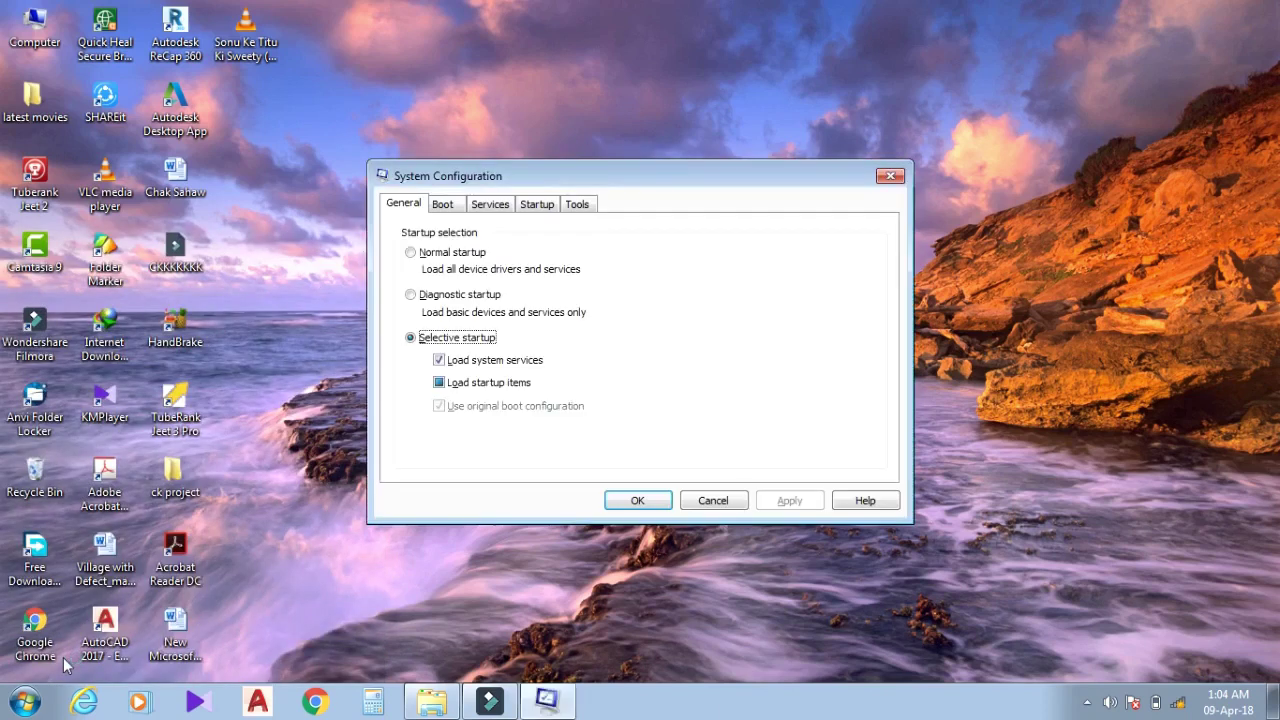
- Disable all startup items on the Startup tab and confirm with OK
click(538, 205)
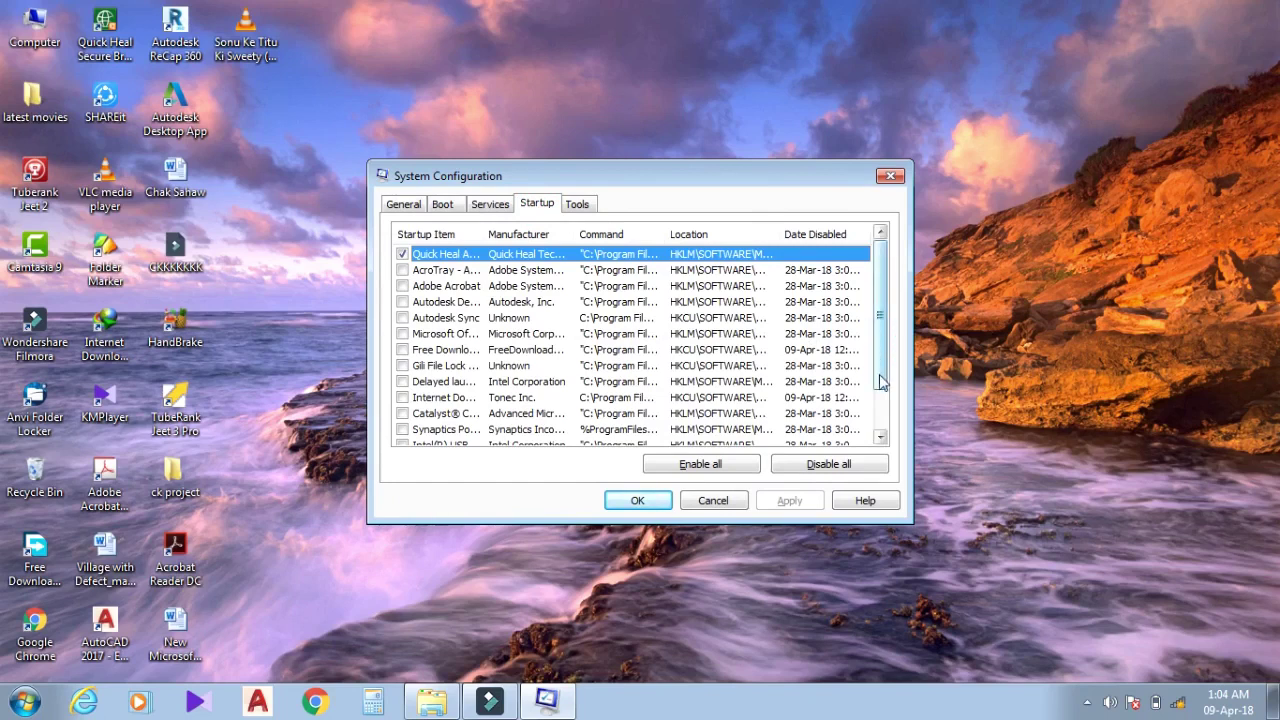
click(882, 402)
click(882, 438)
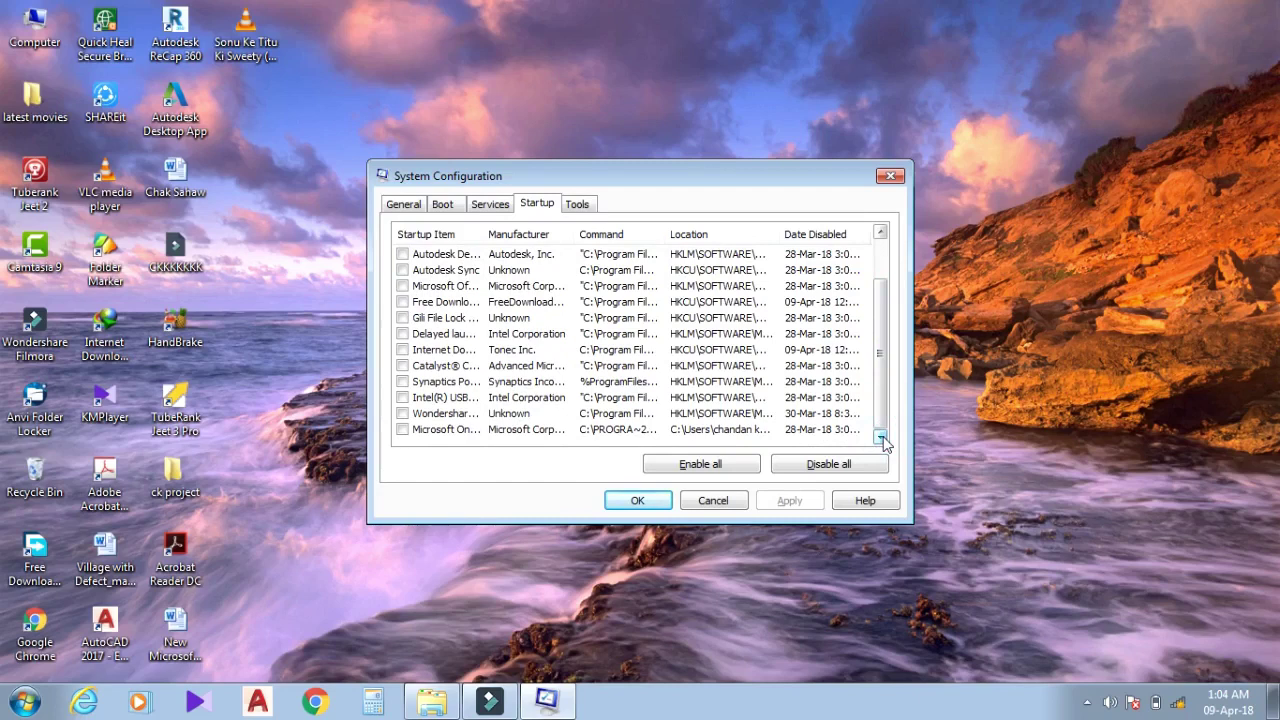
click(402, 398)
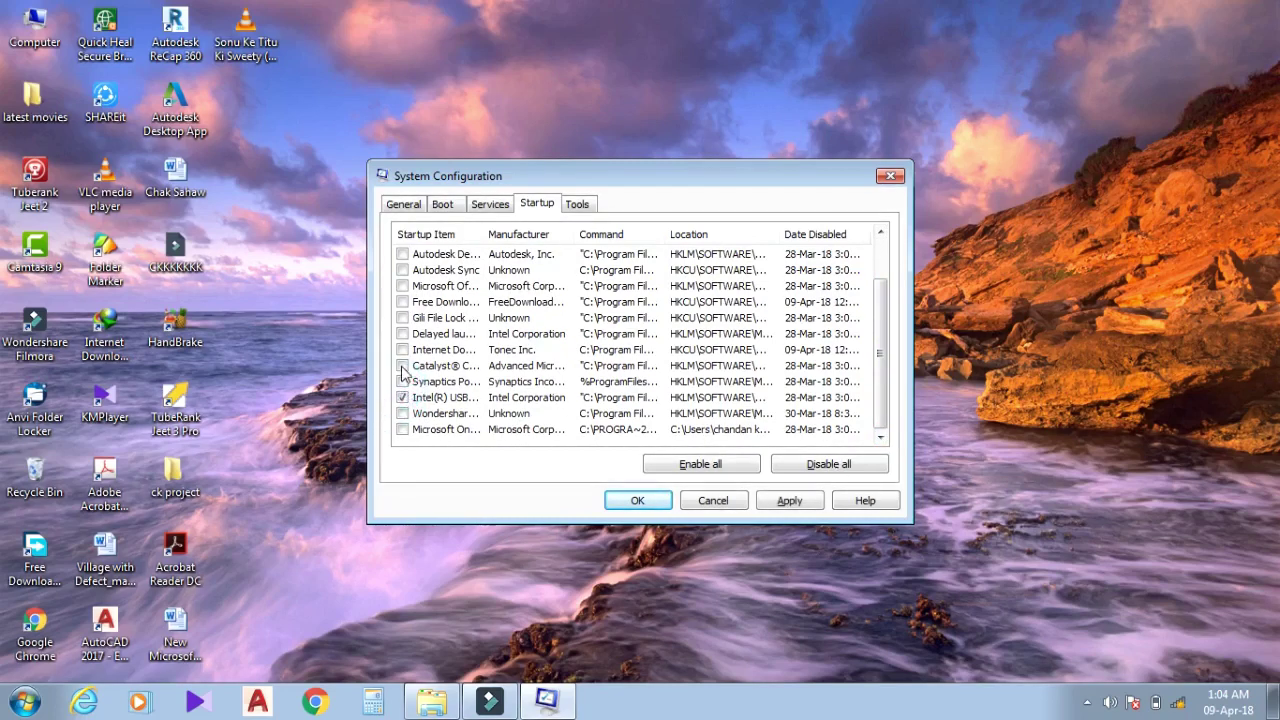
click(402, 366)
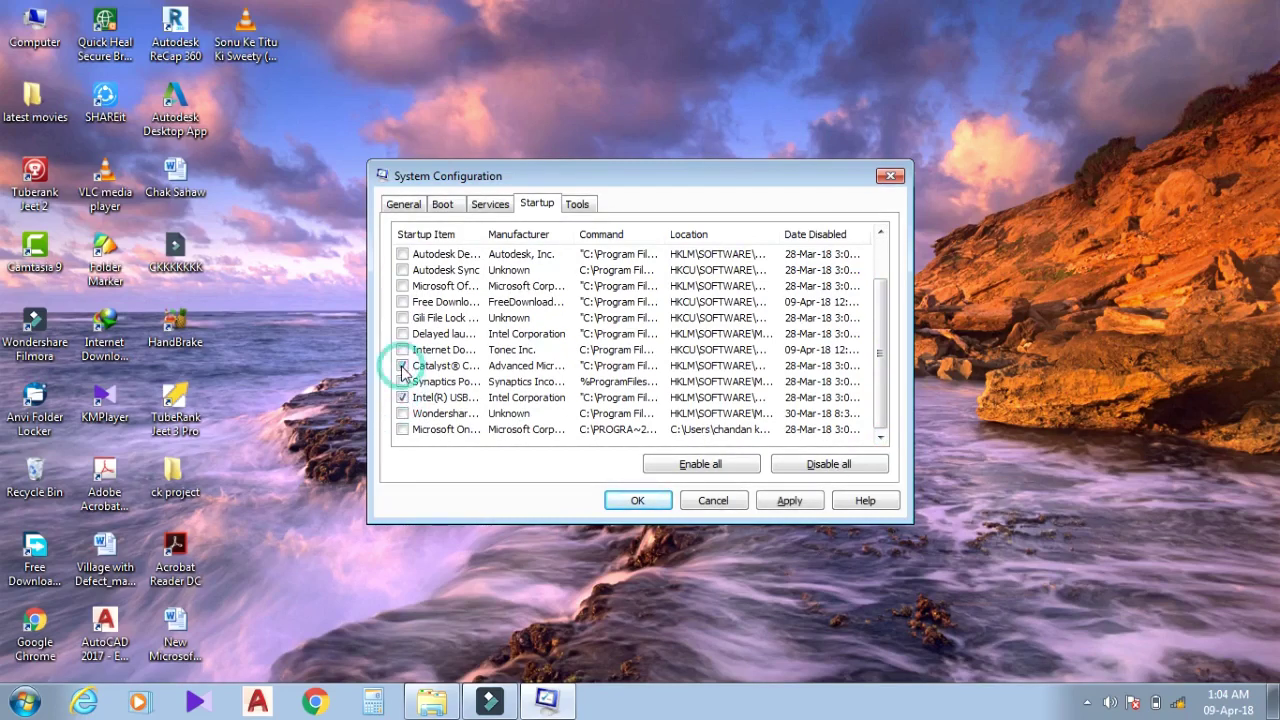
click(821, 468)
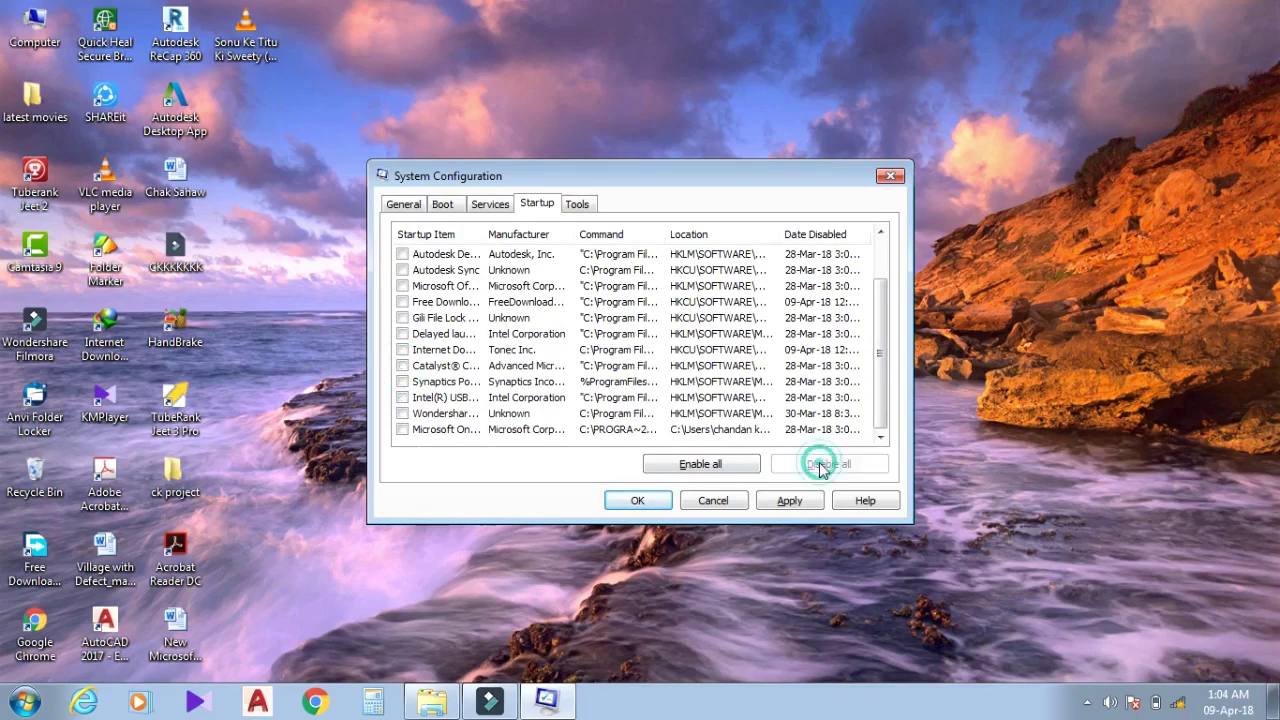
click(638, 502)
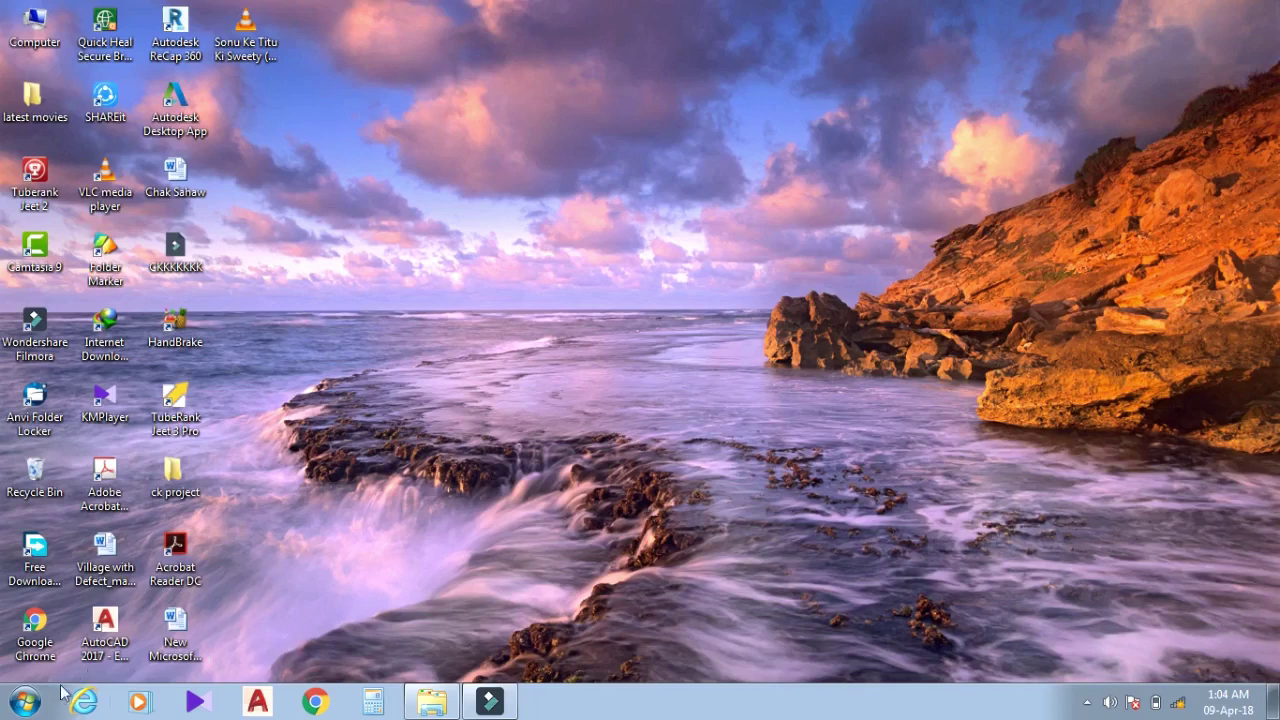
- Launch the Services console from a Start search for 'services'
click(26, 706)
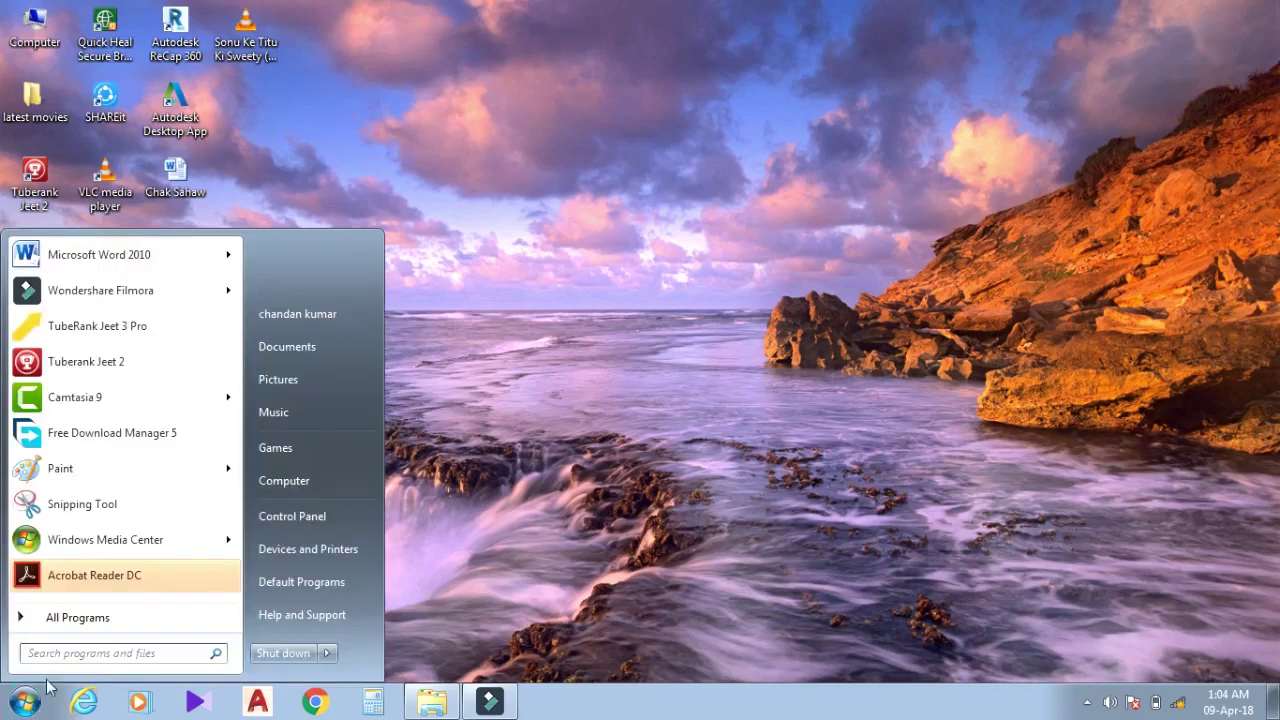
click(69, 656)
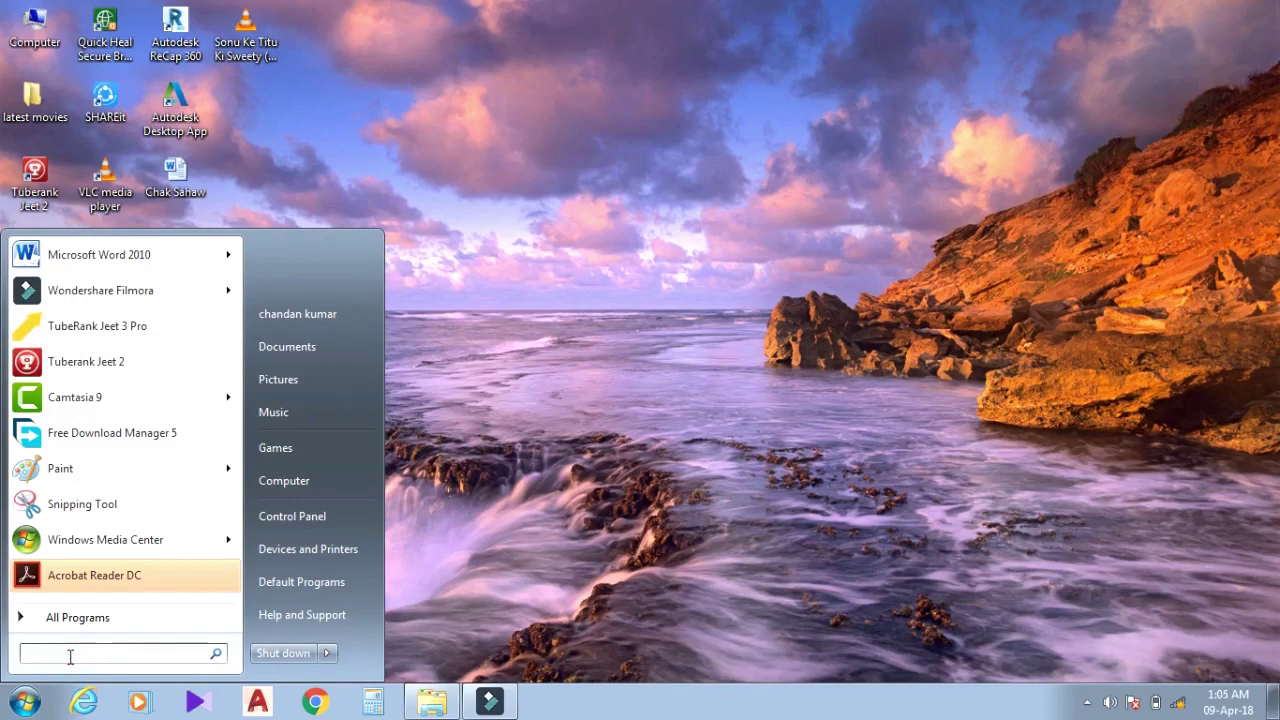
text(ser)
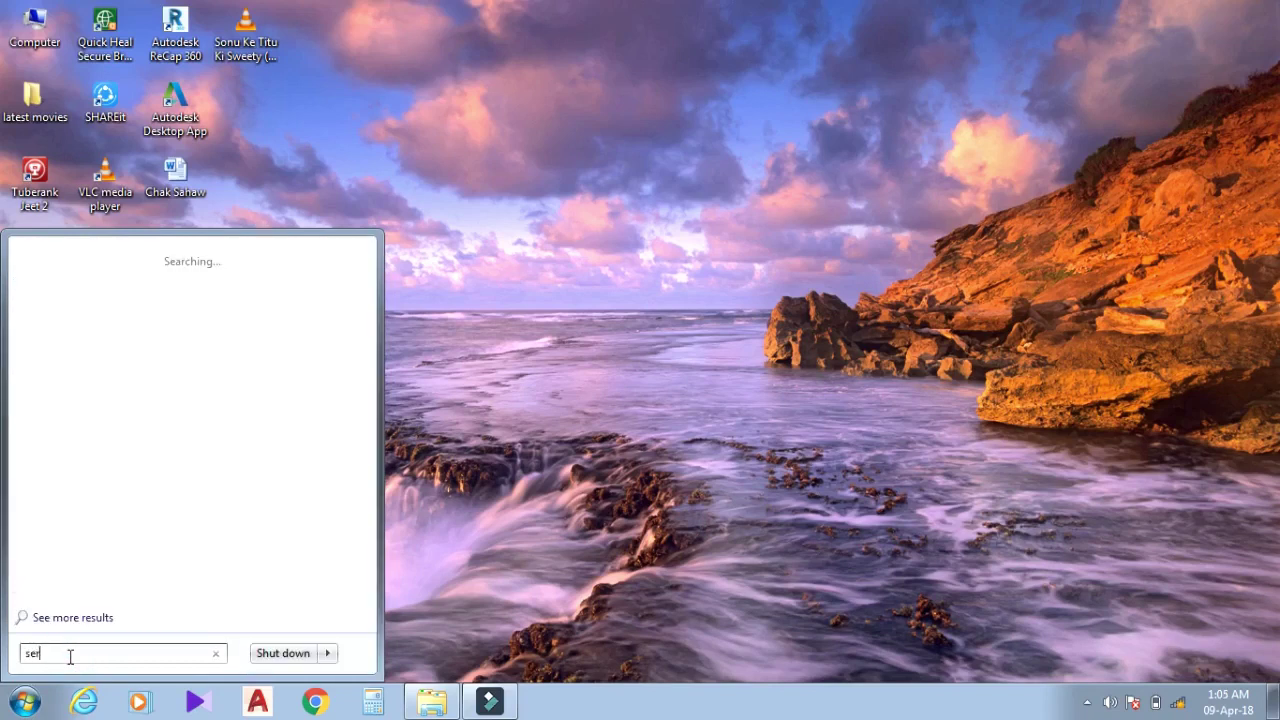
text(vices)
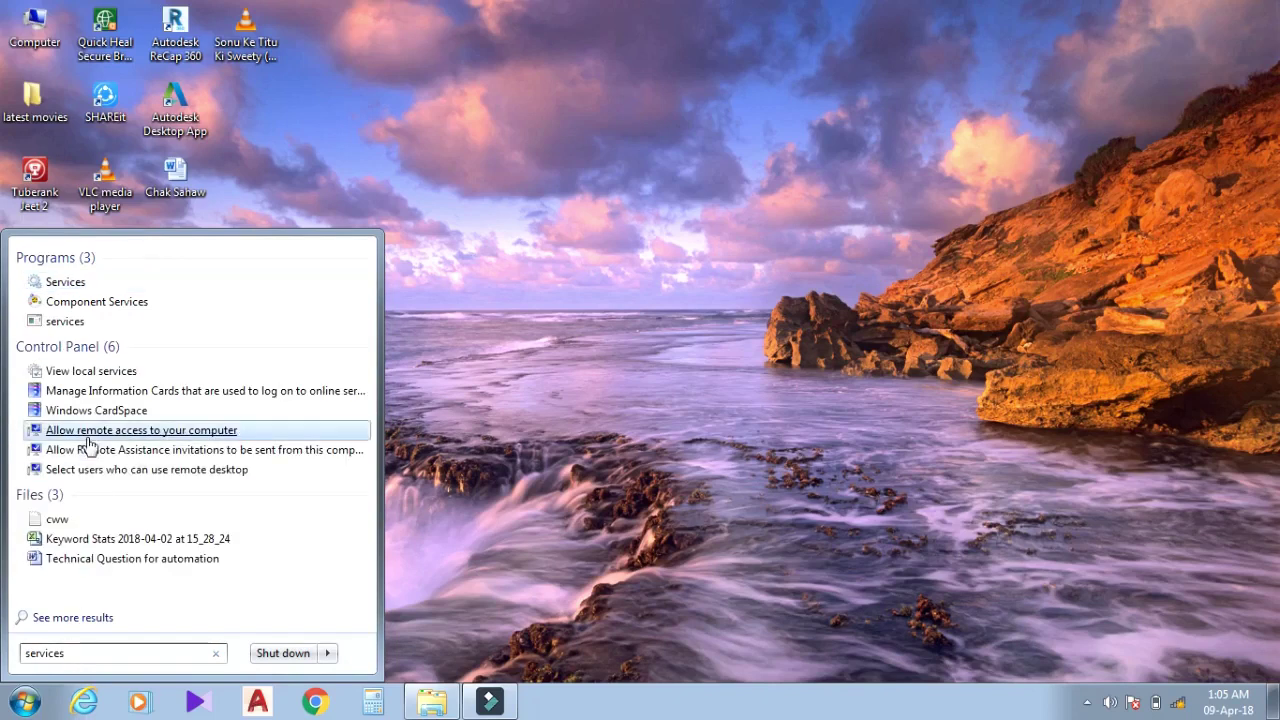
click(75, 281)
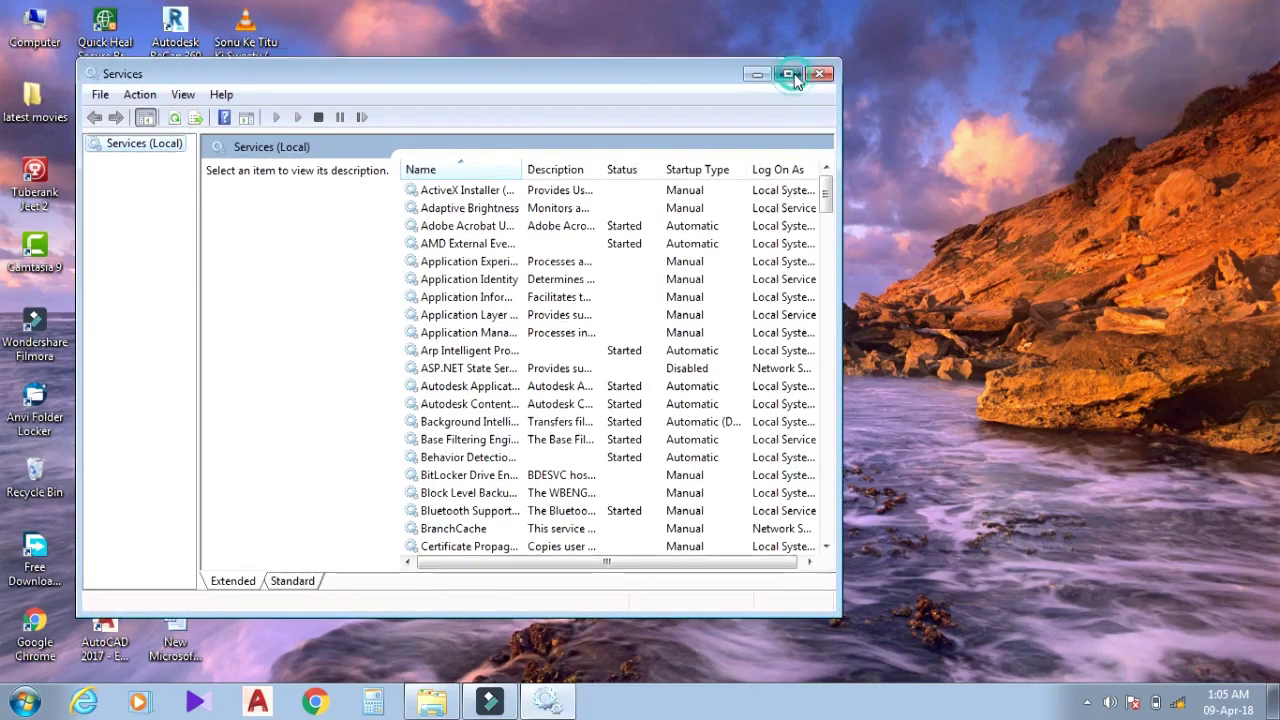
- Maximize Services and scroll the list down to the Windows Update service
click(797, 76)
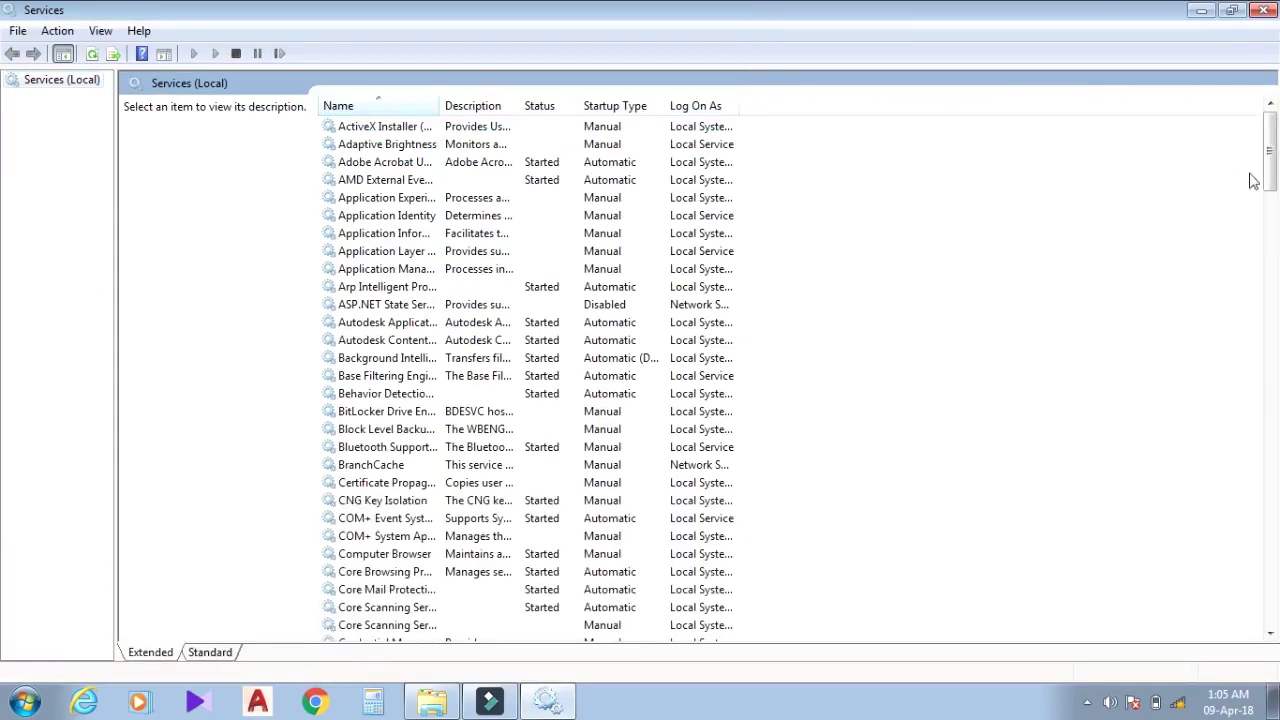
drag(1270, 190, 1273, 205)
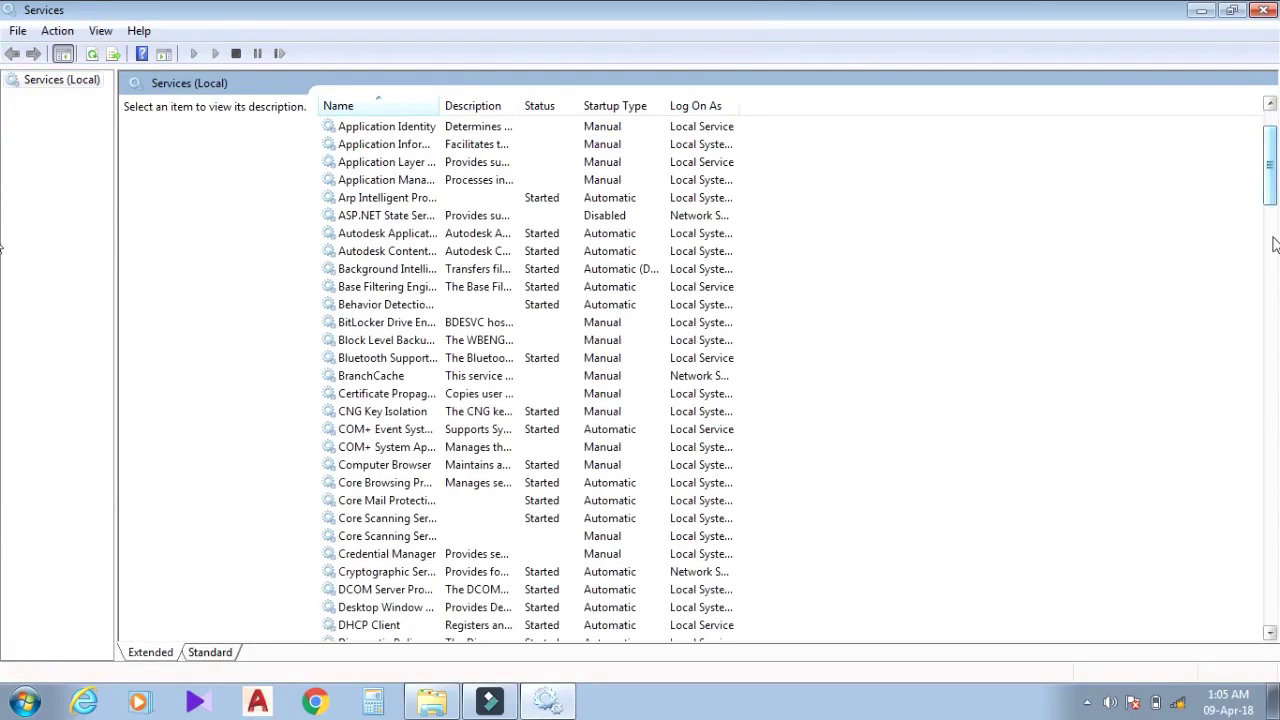
click(1273, 405)
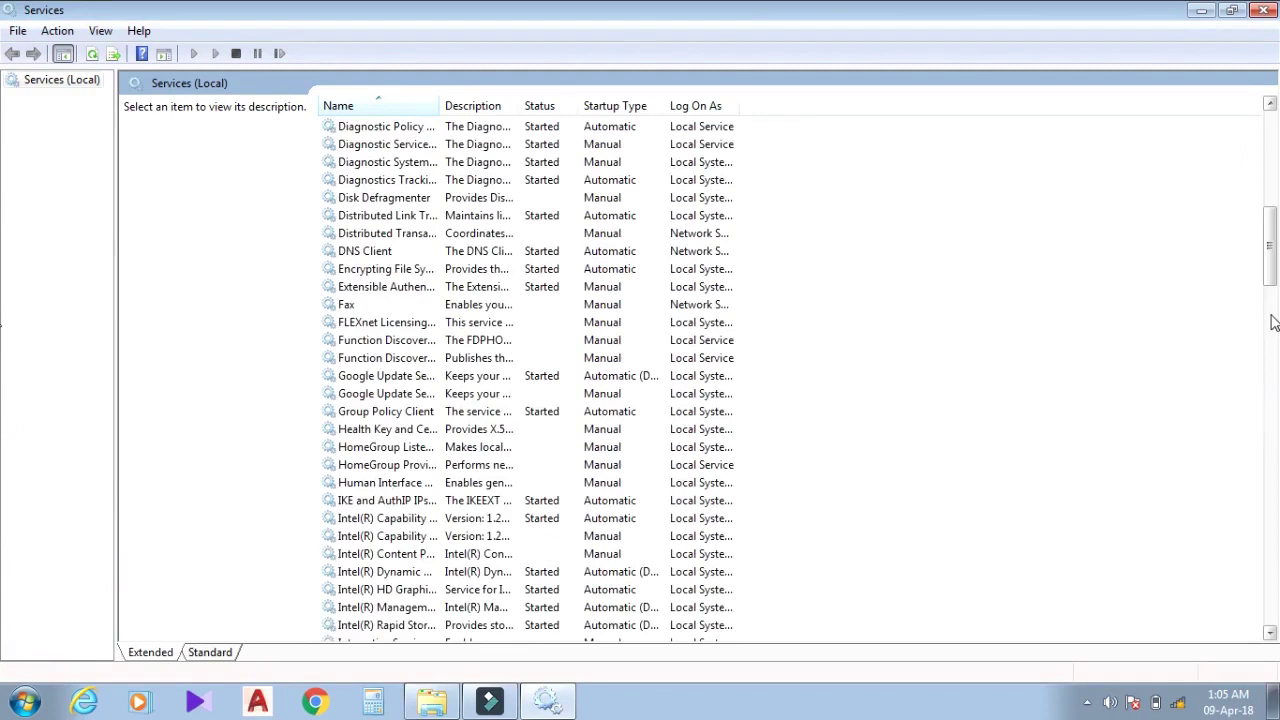
scroll(1273, 322, down, 10)
scroll(1275, 420, down, 4)
drag(1276, 452, 1277, 616)
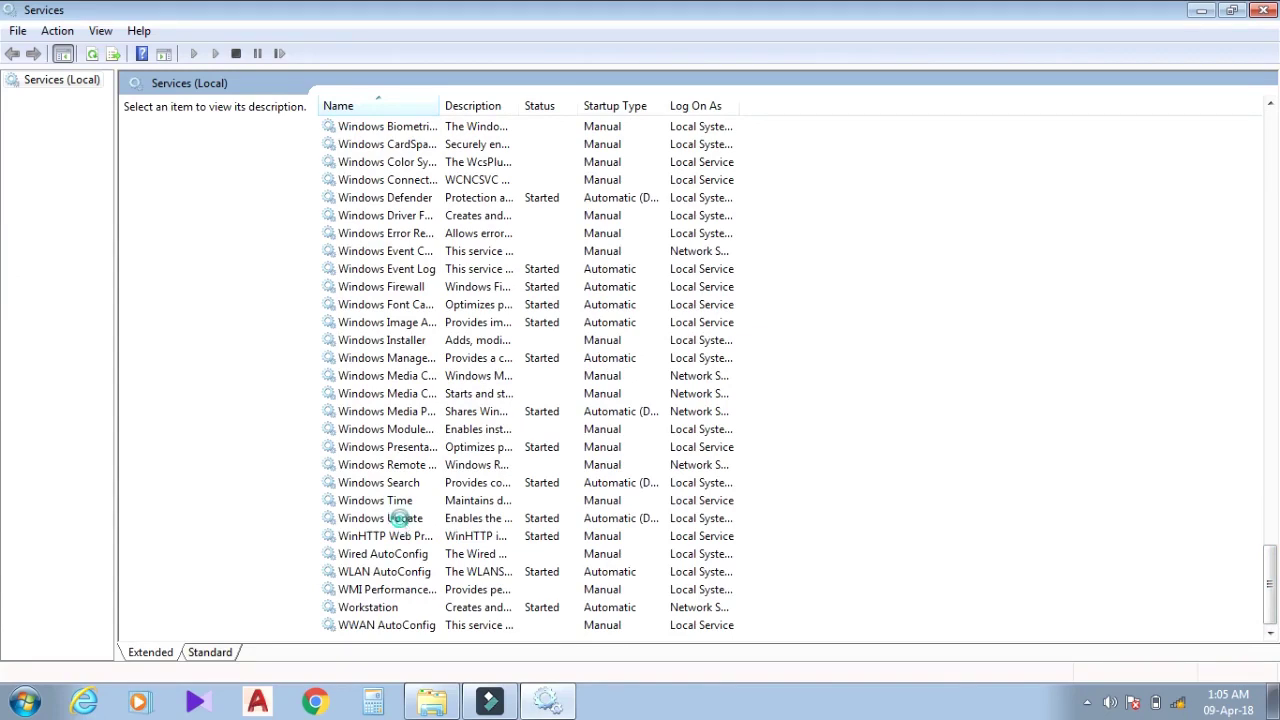
- Make the Windows Update service's startup type Disabled, apply it, and close Services
double_click(401, 520)
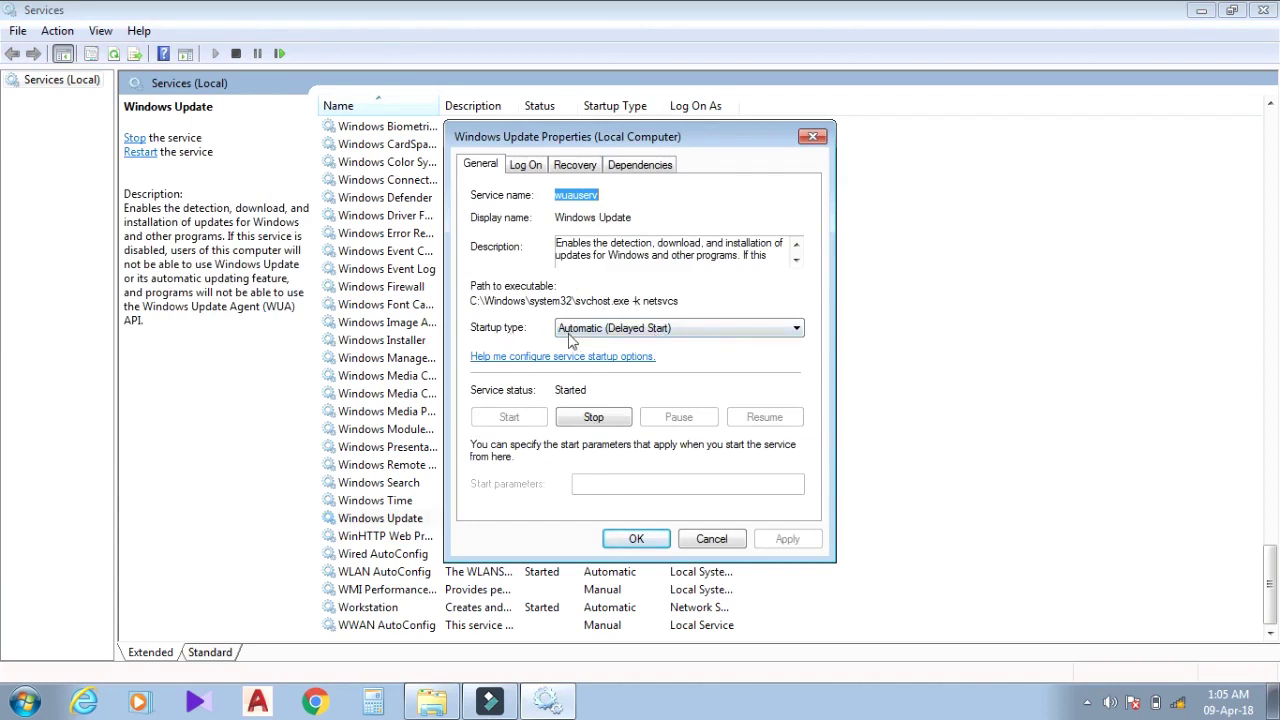
click(750, 332)
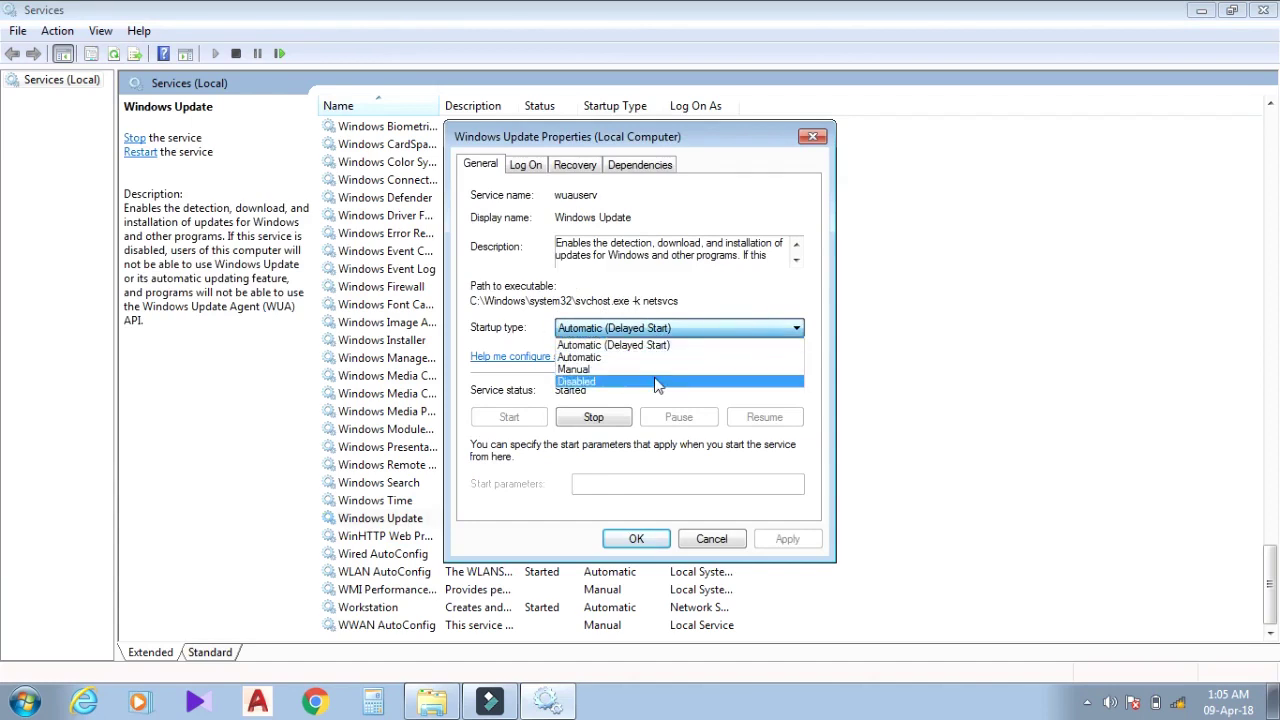
click(622, 384)
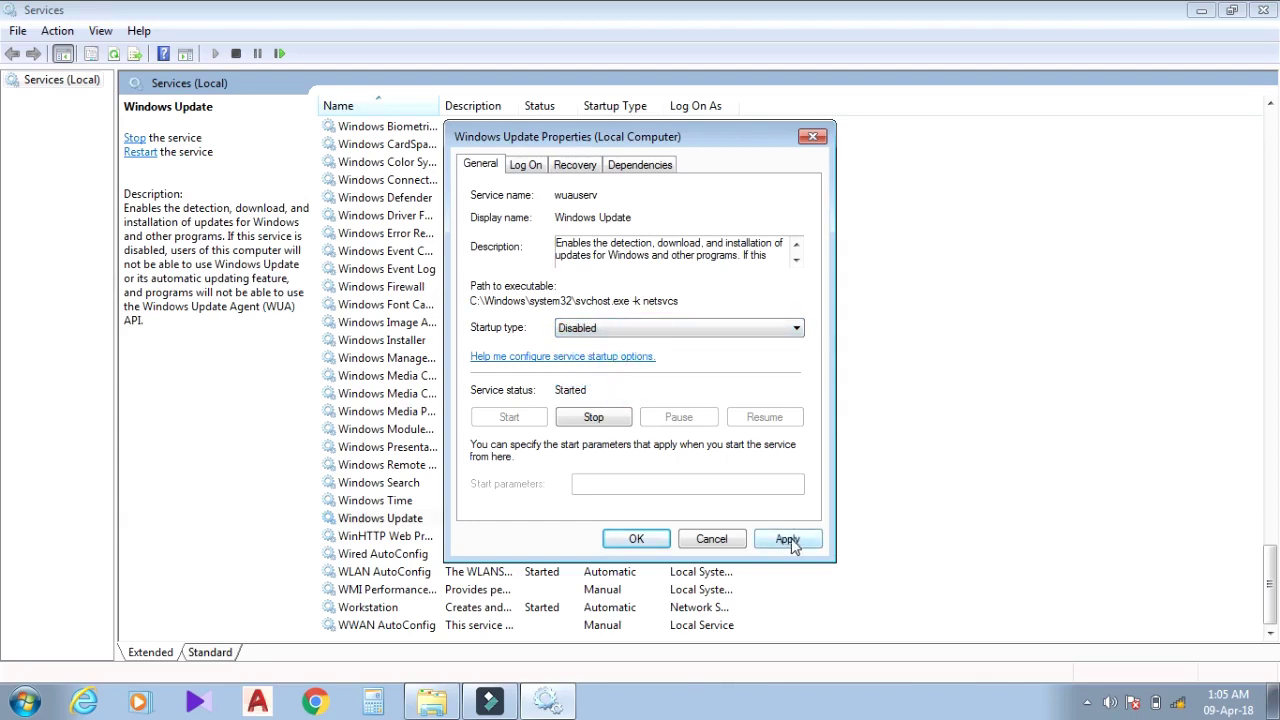
click(790, 542)
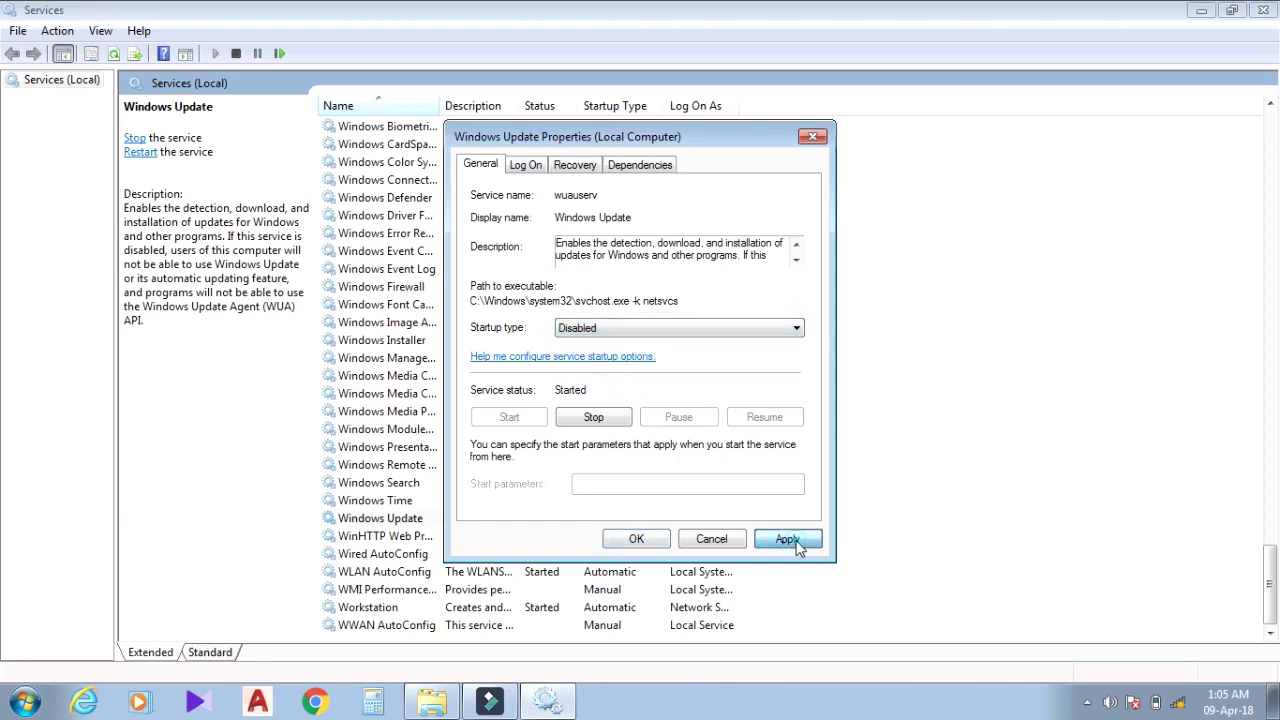
click(641, 540)
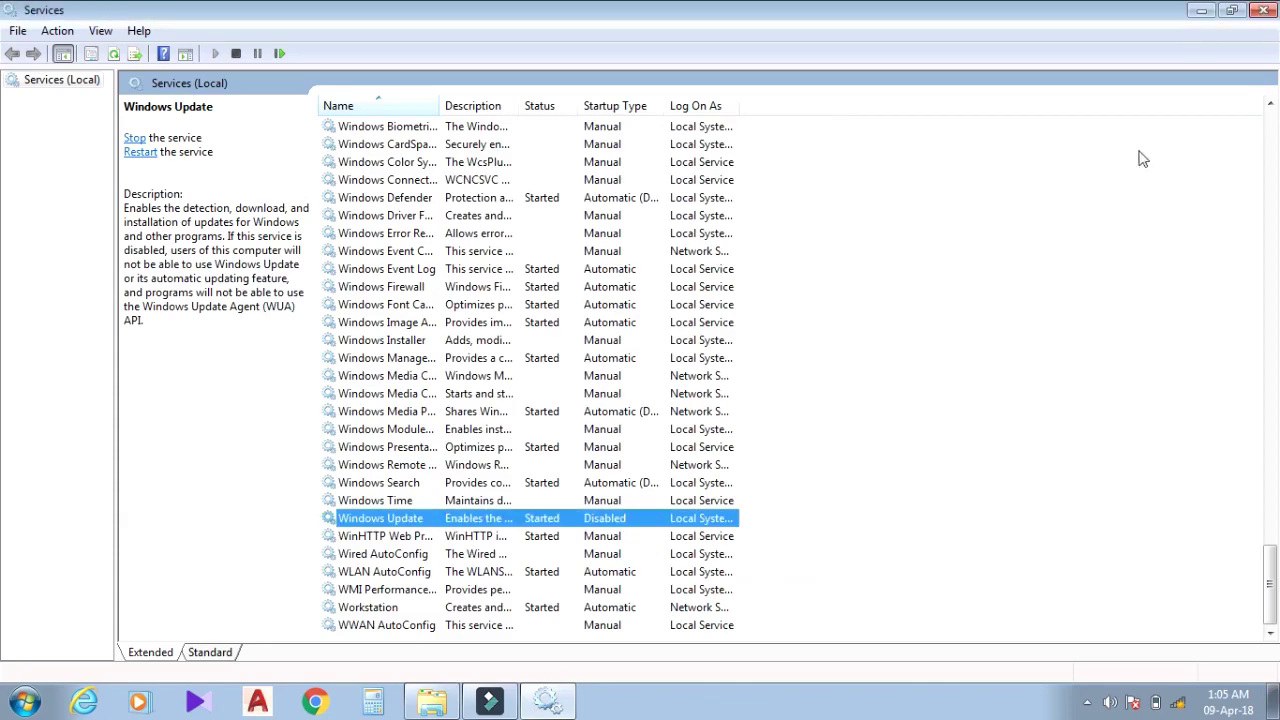
click(1266, 12)
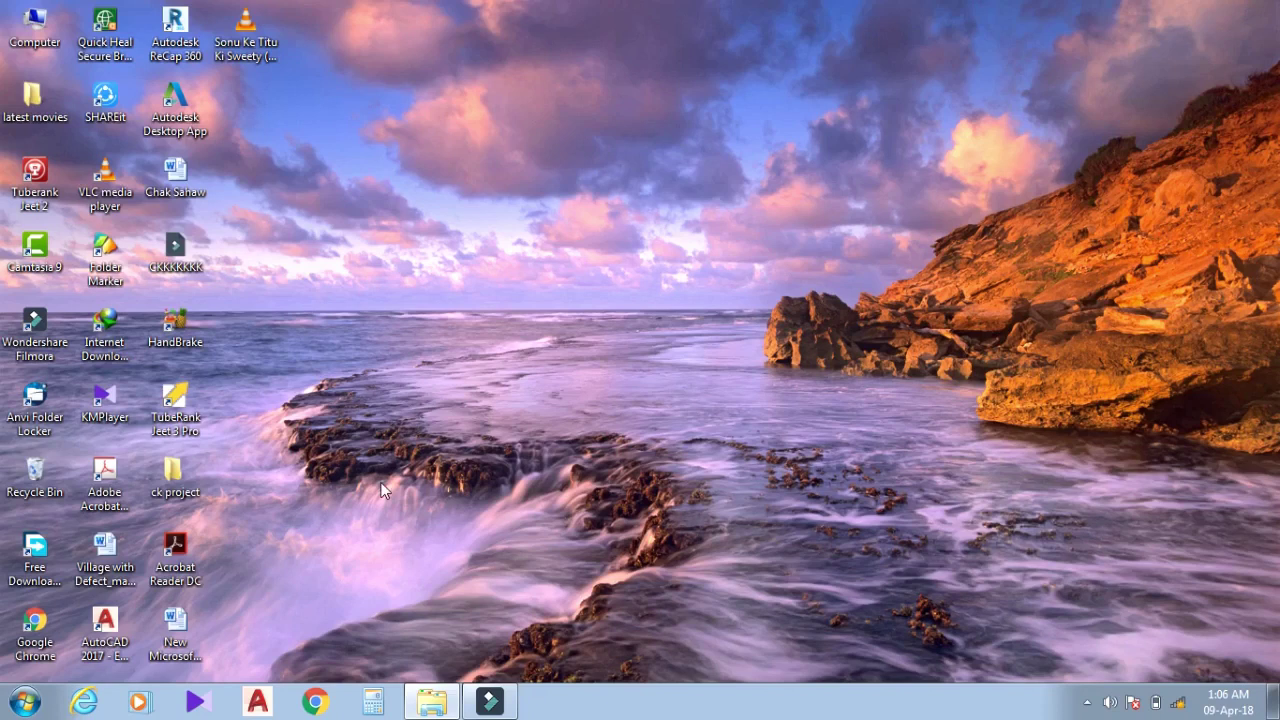
- Start Task Manager from the taskbar menu and maximize it
right_click(657, 709)
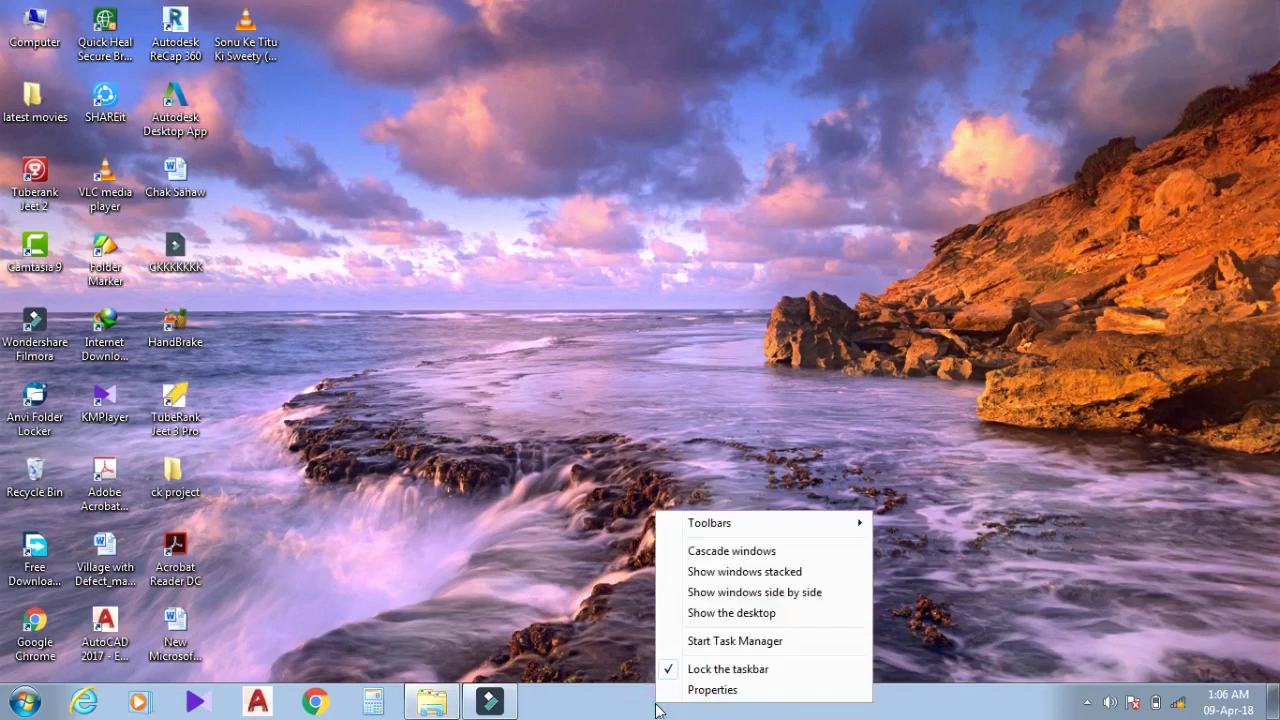
click(728, 645)
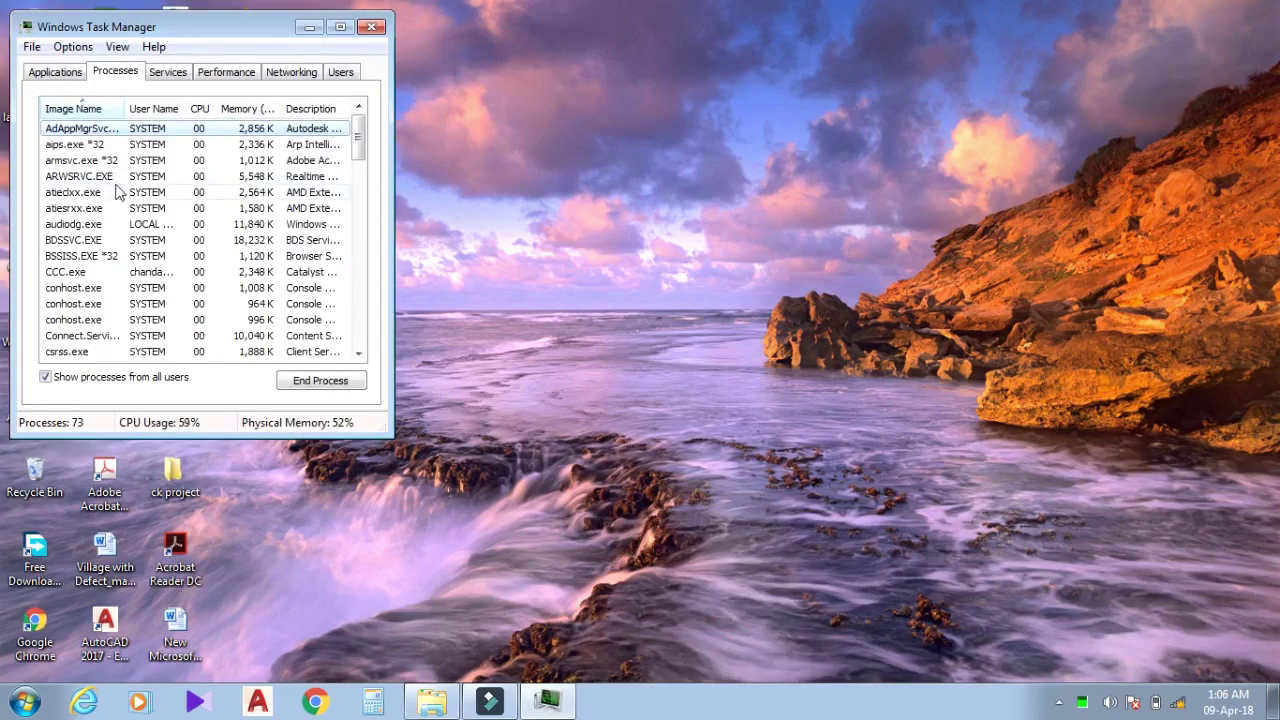
click(339, 27)
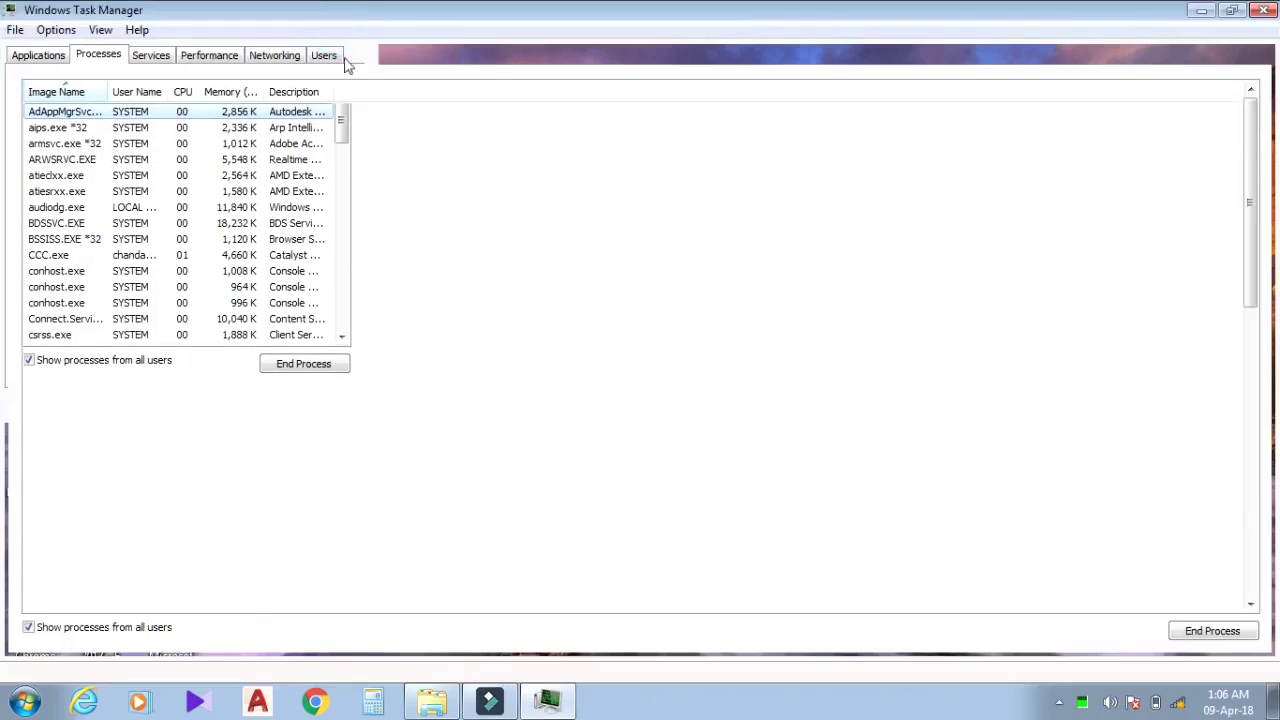
- End the explorer.exe process and confirm the prompt
click(252, 414)
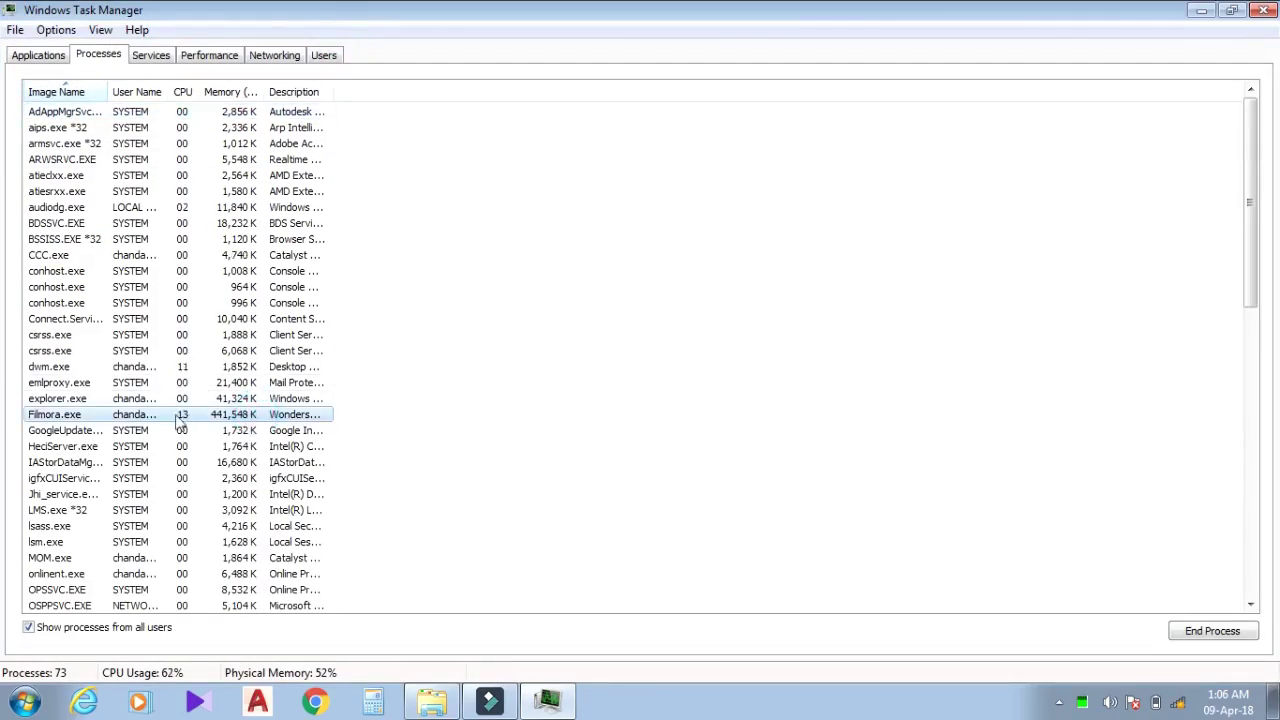
click(112, 399)
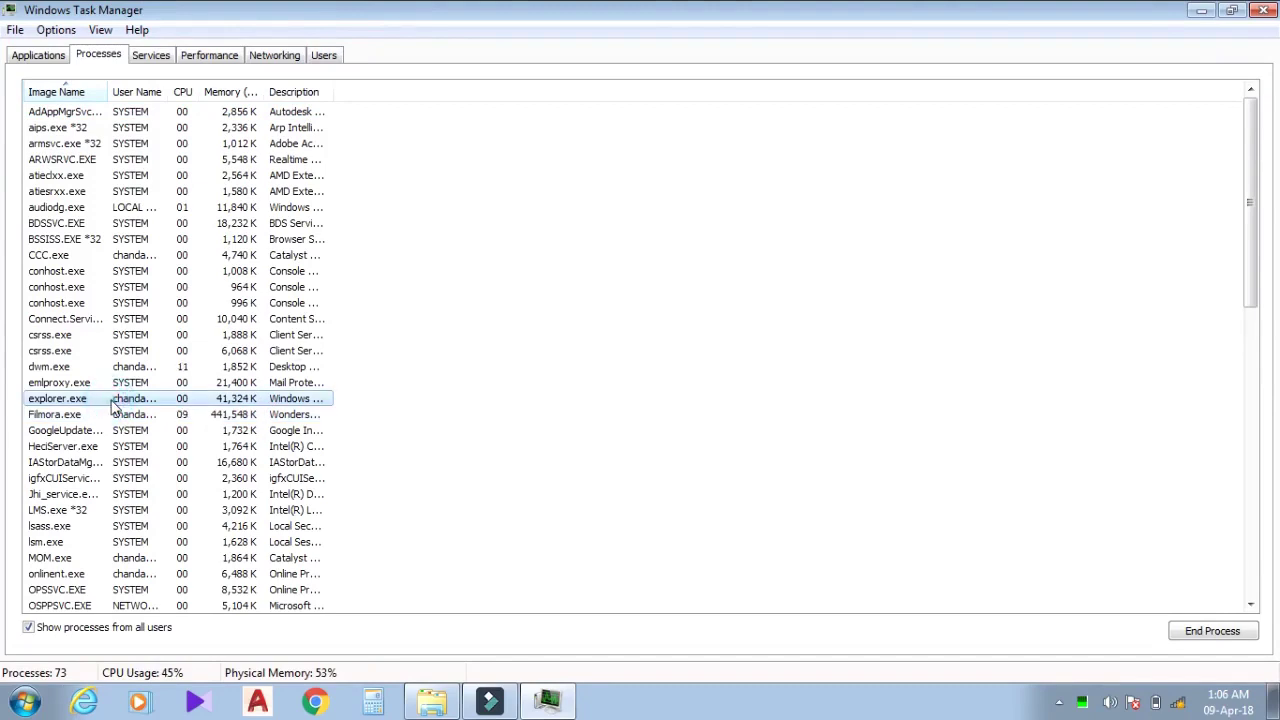
right_click(112, 399)
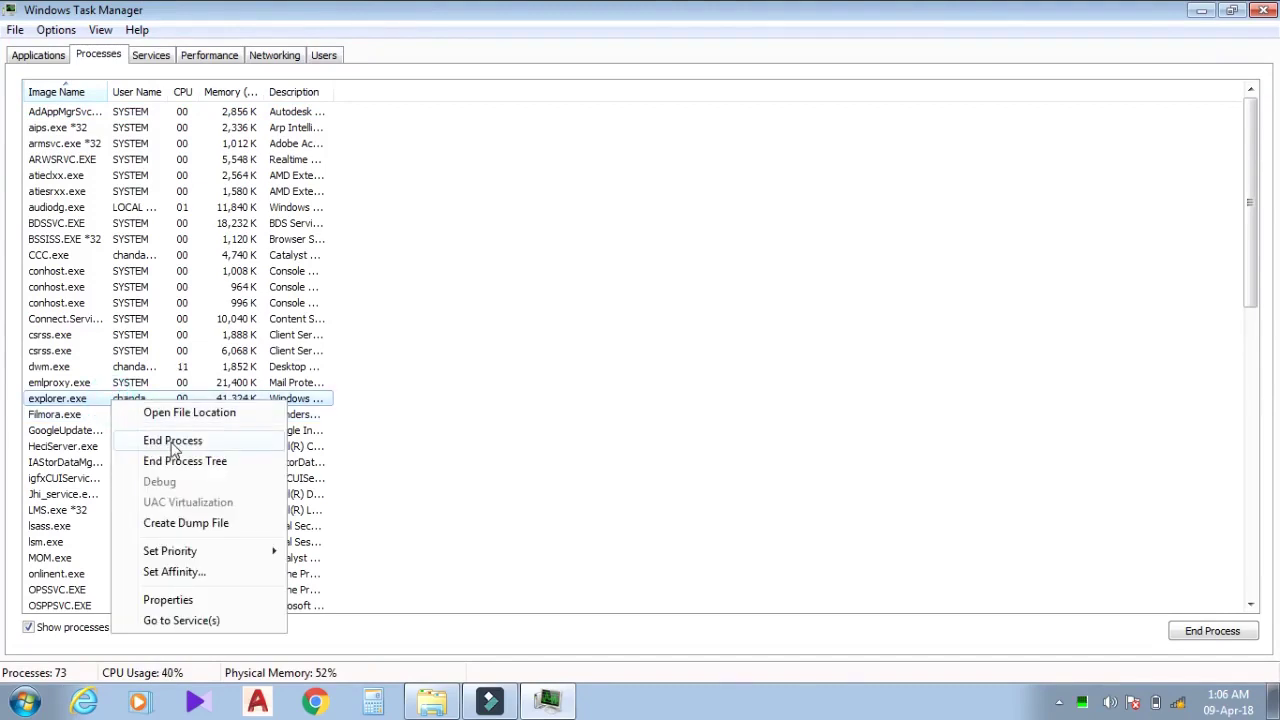
click(173, 442)
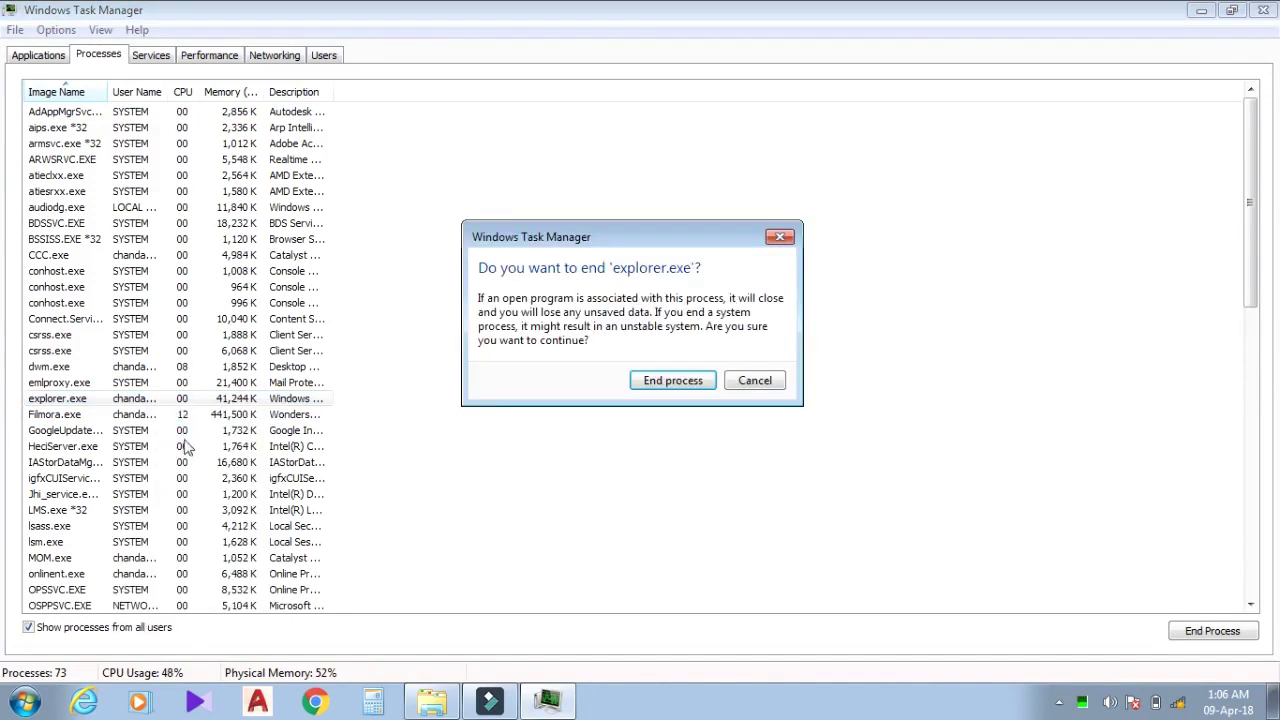
click(665, 389)
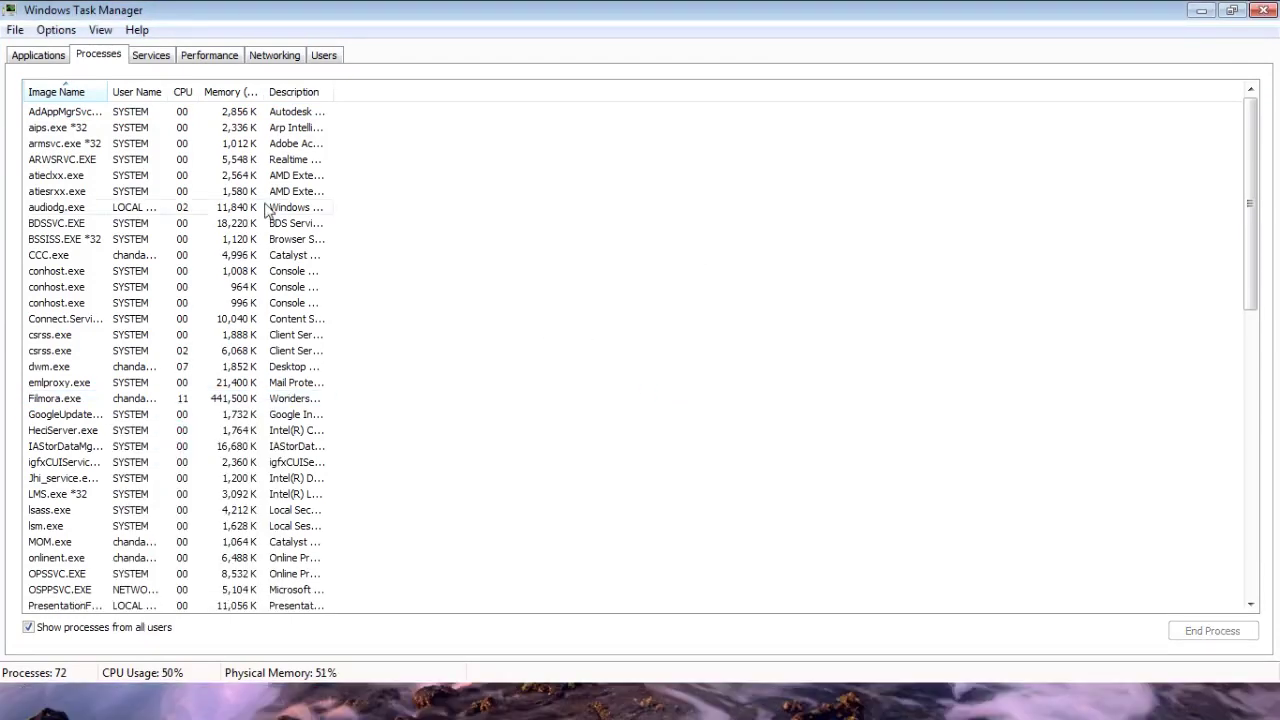
- Run explorer.exe as a new task to restore the taskbar, then close Task Manager
click(40, 56)
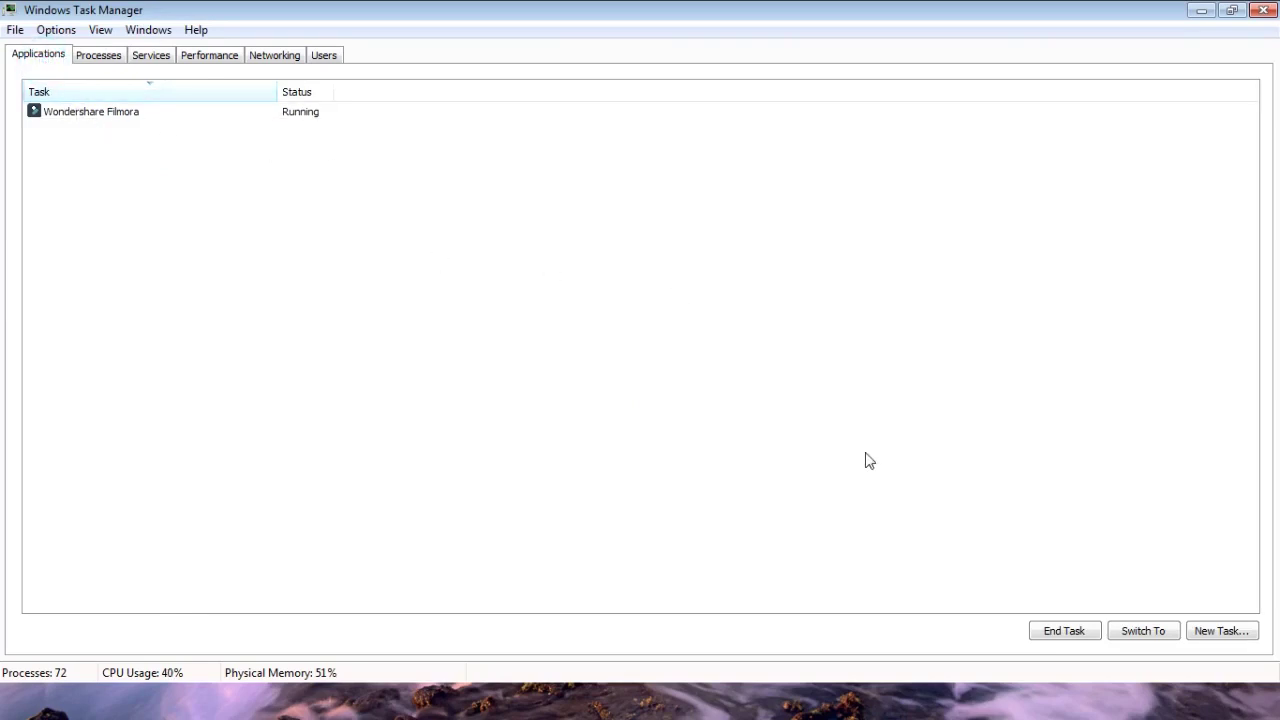
click(1220, 636)
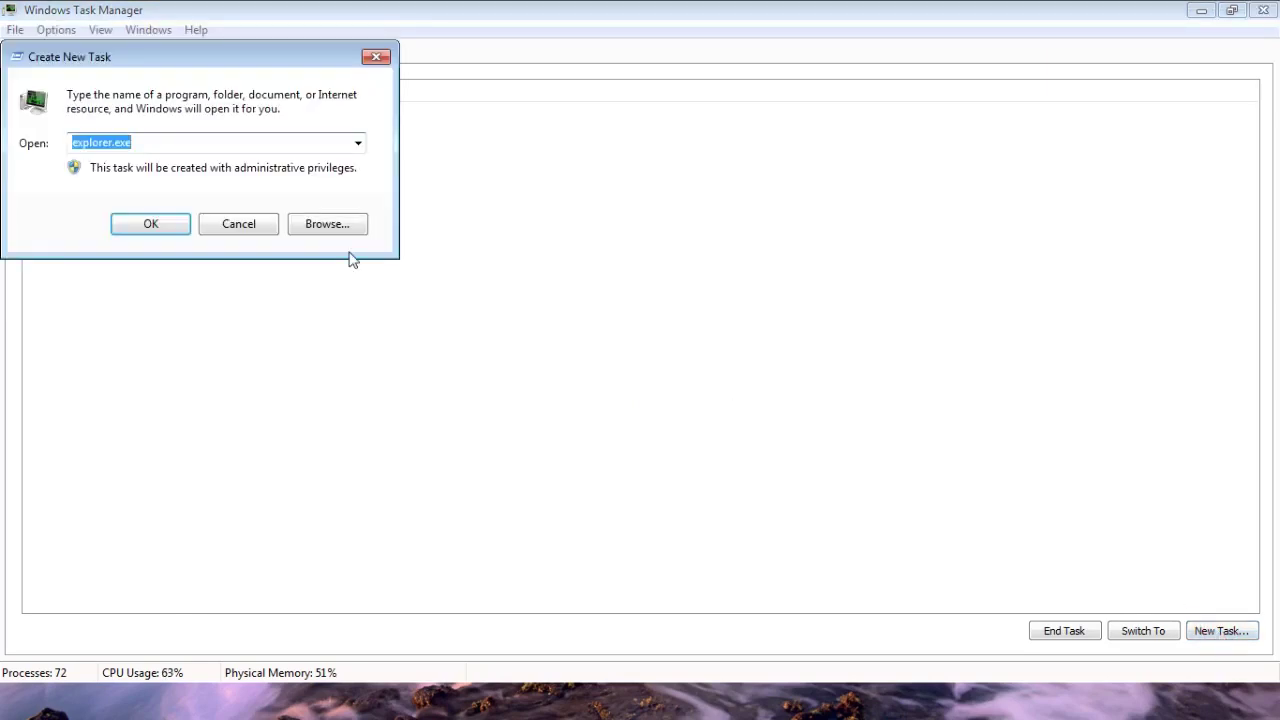
click(148, 141)
click(148, 141)
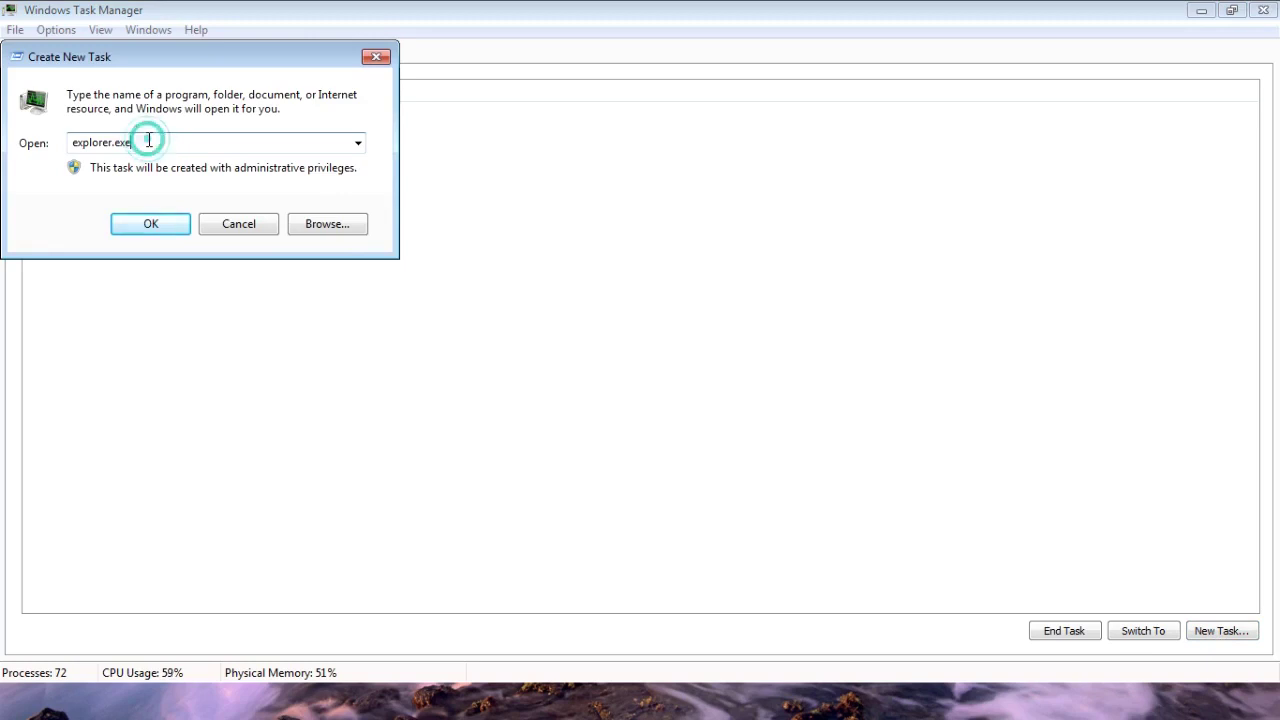
click(152, 226)
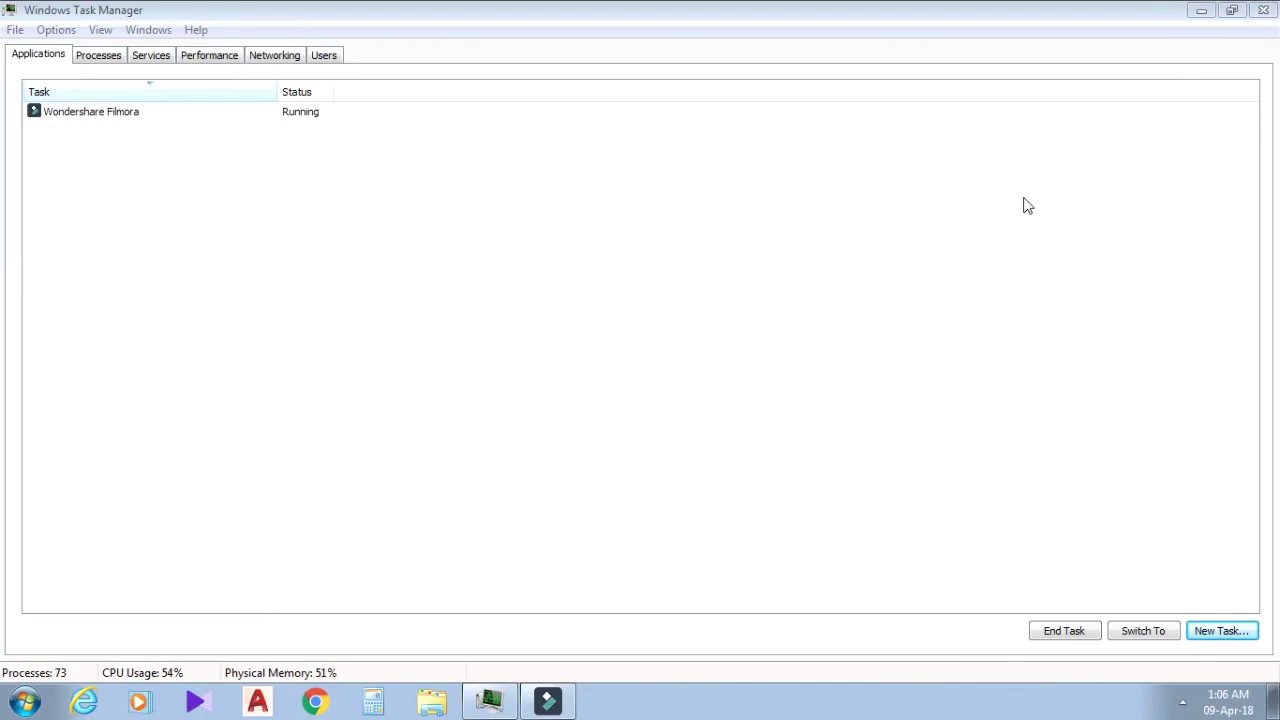
click(1265, 15)
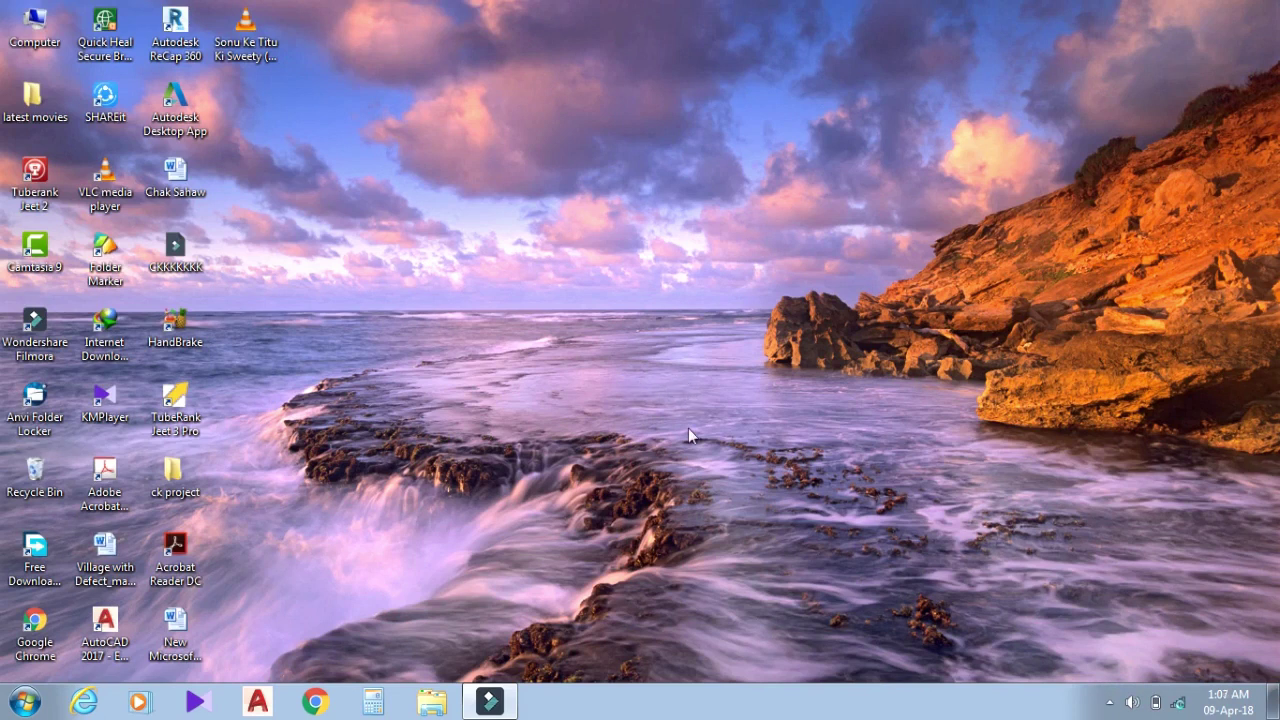
- Relaunch Task Manager from the taskbar, start Google Chrome, and minimize its window
right_click(630, 704)
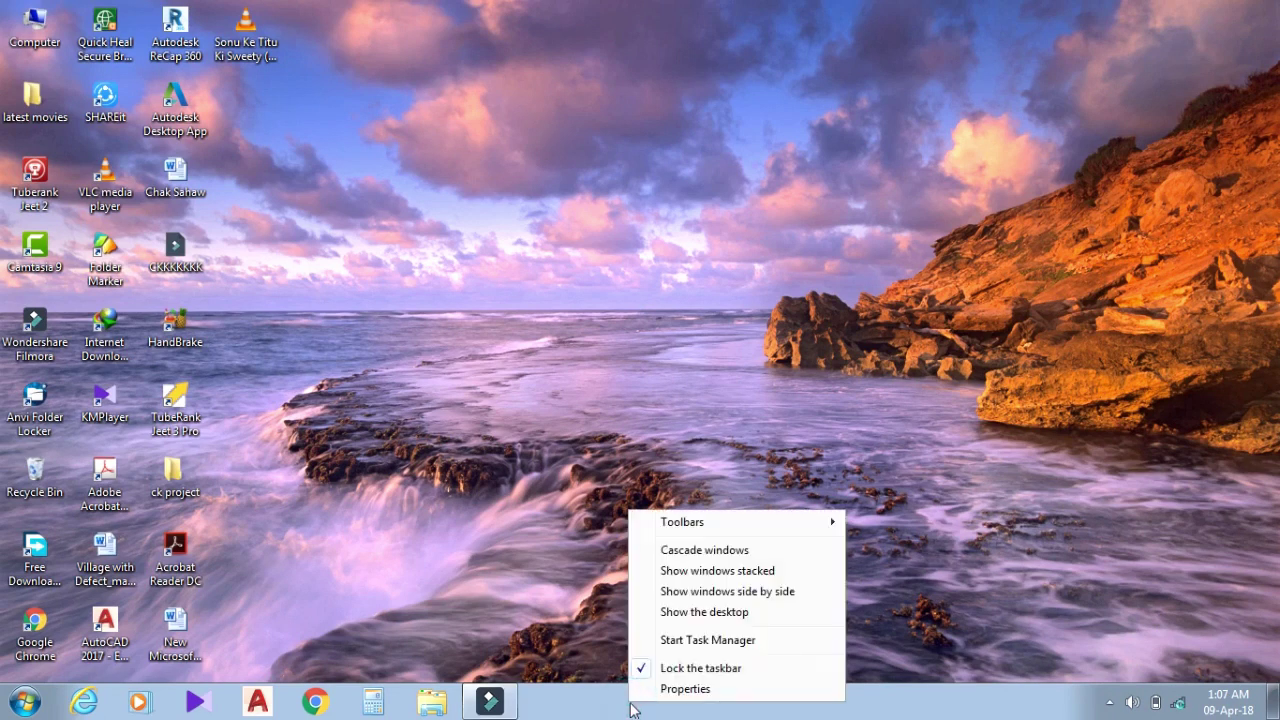
click(695, 642)
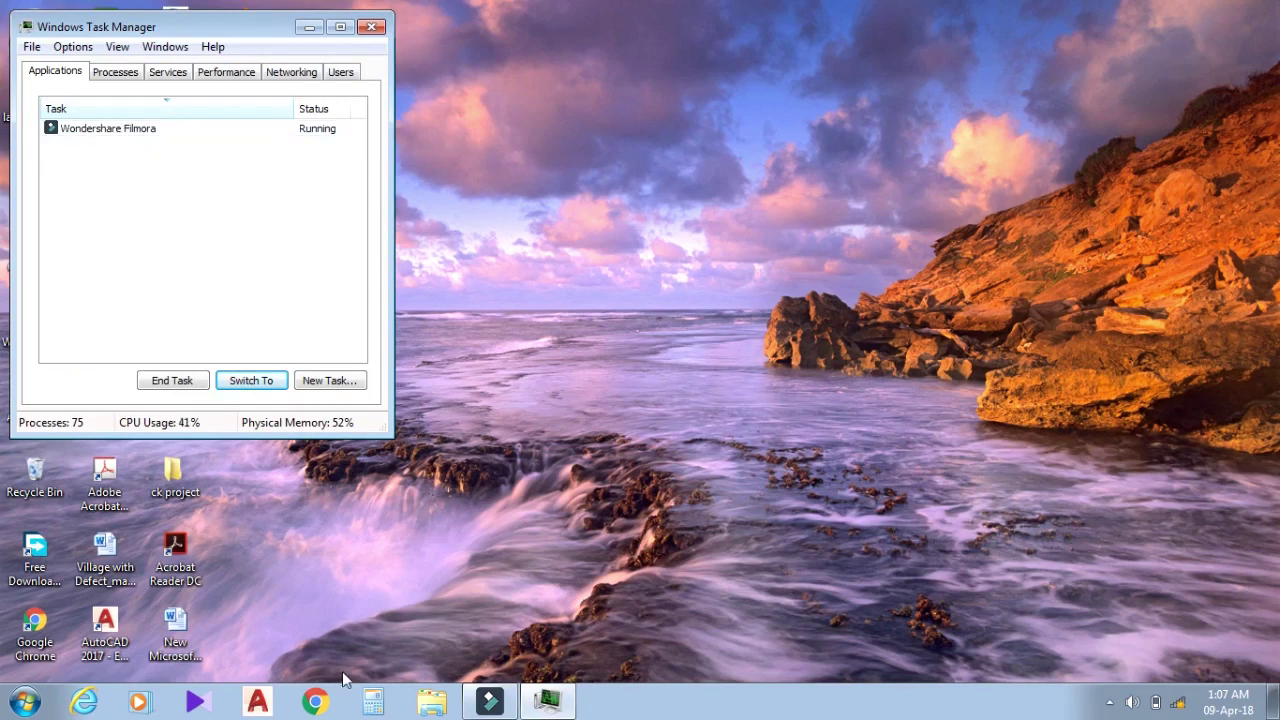
click(323, 703)
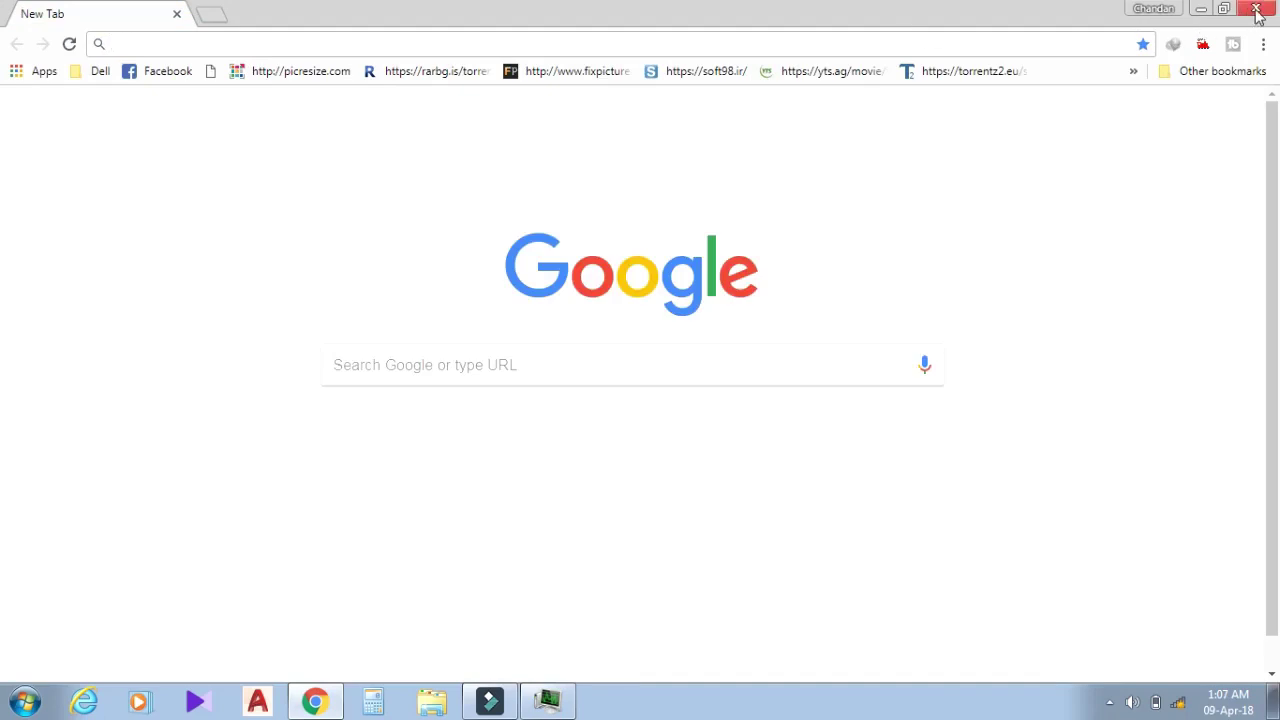
click(1257, 10)
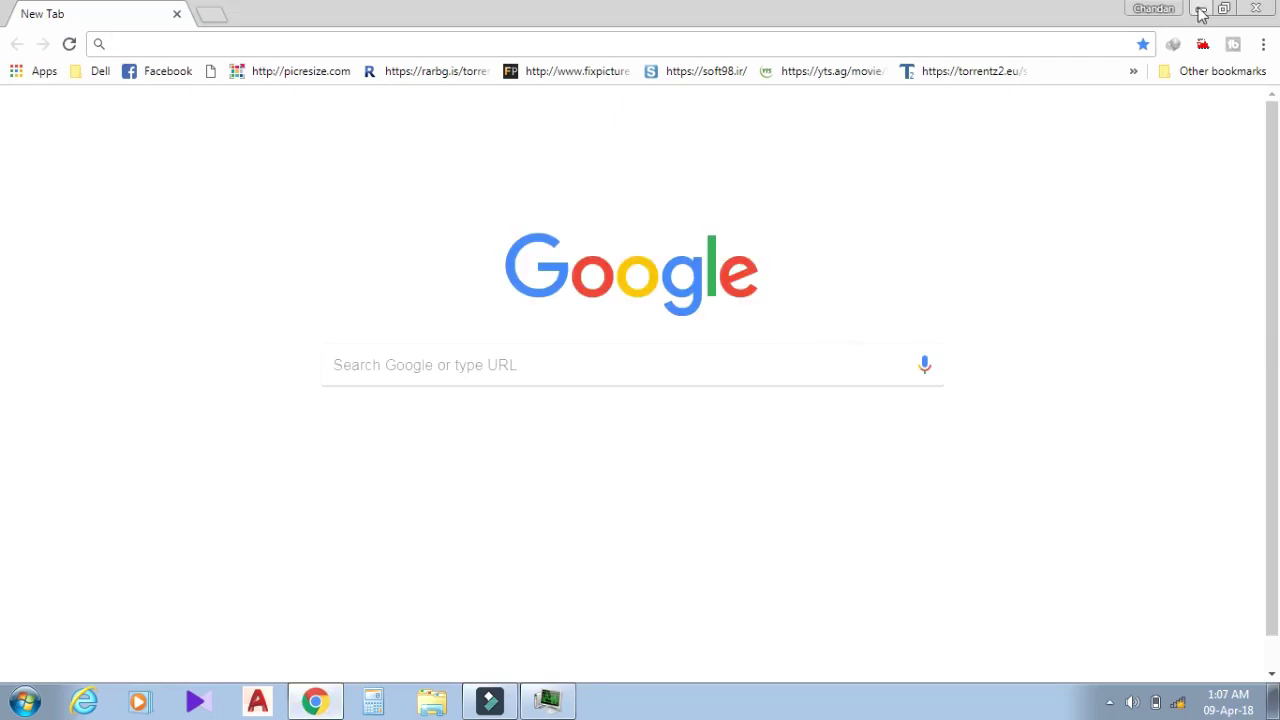
click(1200, 8)
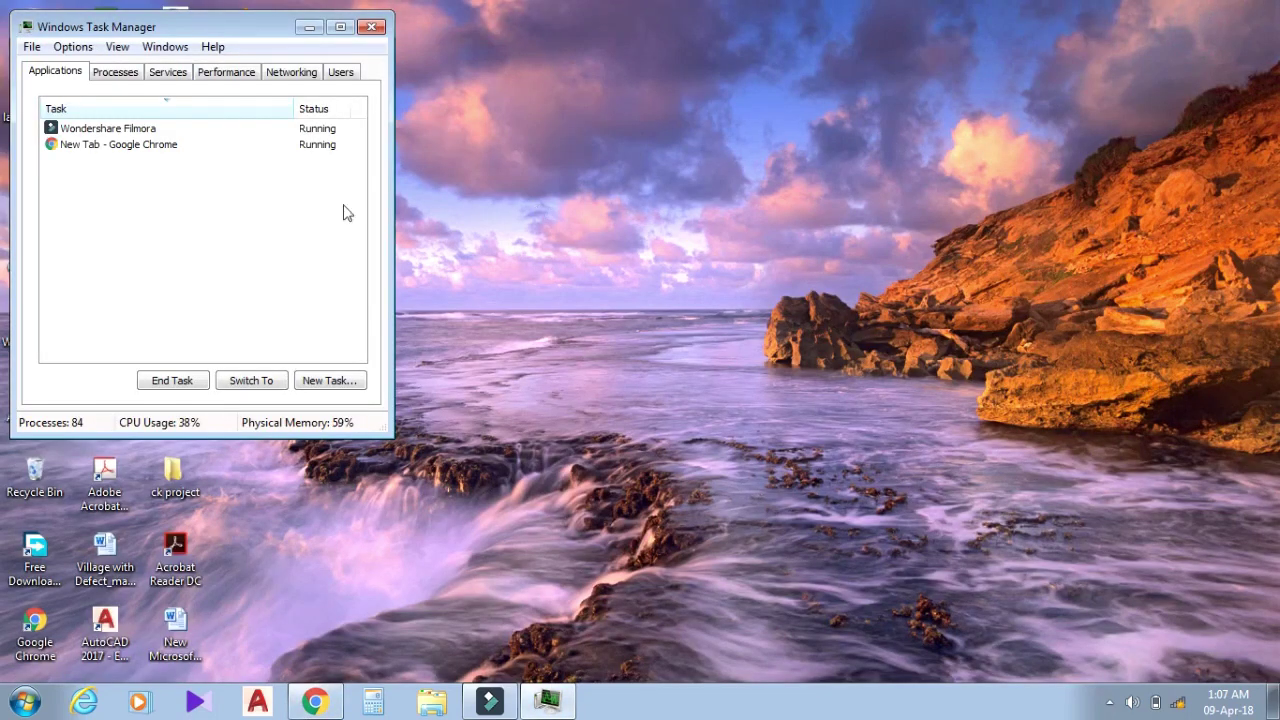
- Jump from the Chrome task to chrome.exe and set its priority to High, confirming the change
click(130, 150)
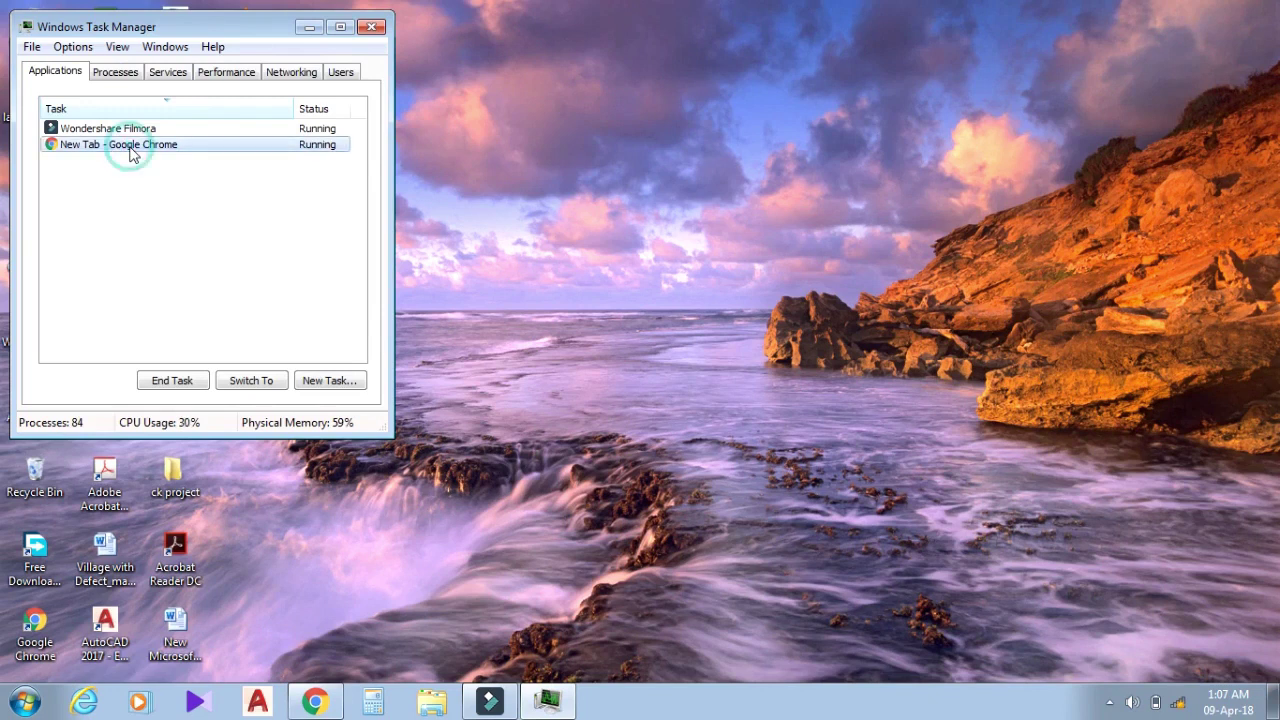
right_click(130, 150)
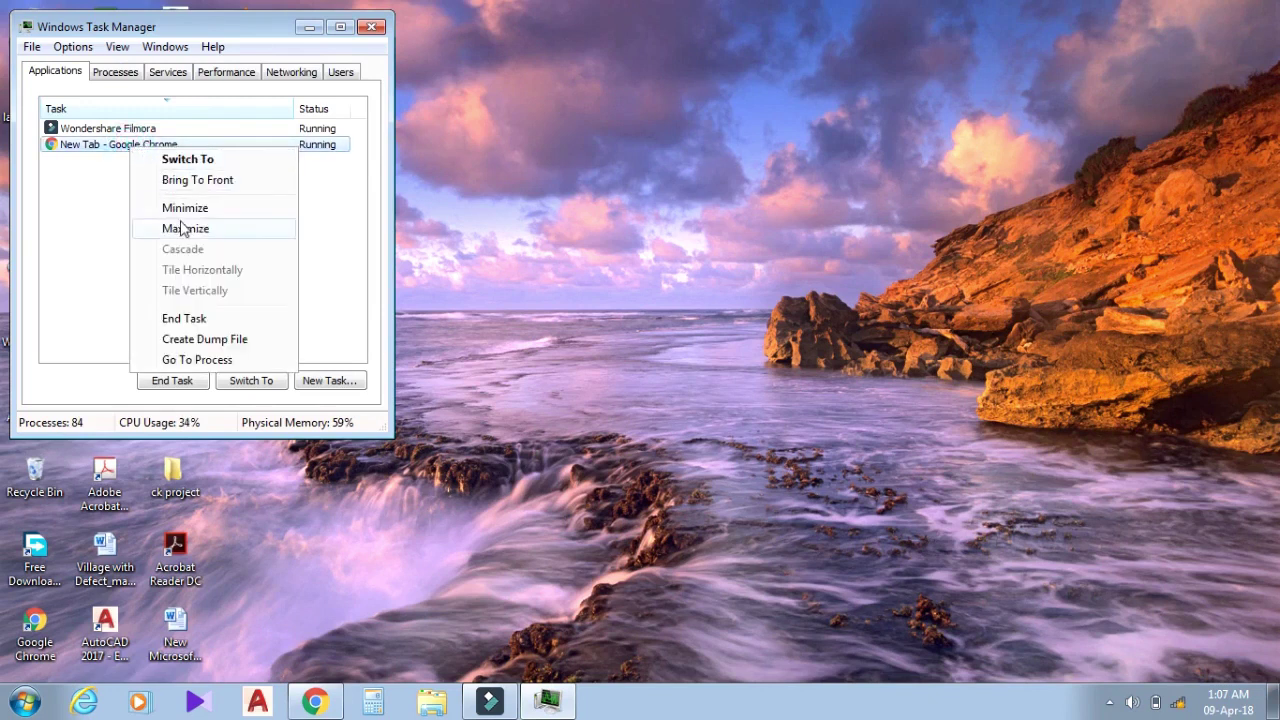
click(210, 360)
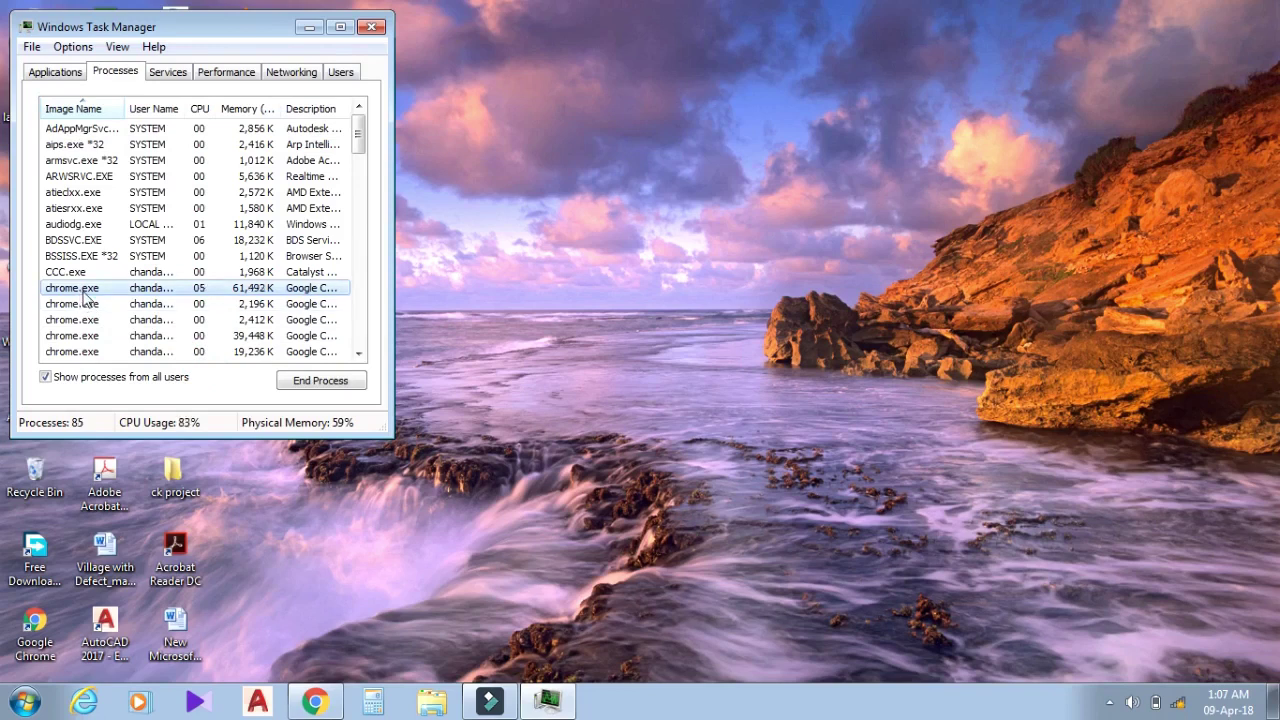
right_click(85, 291)
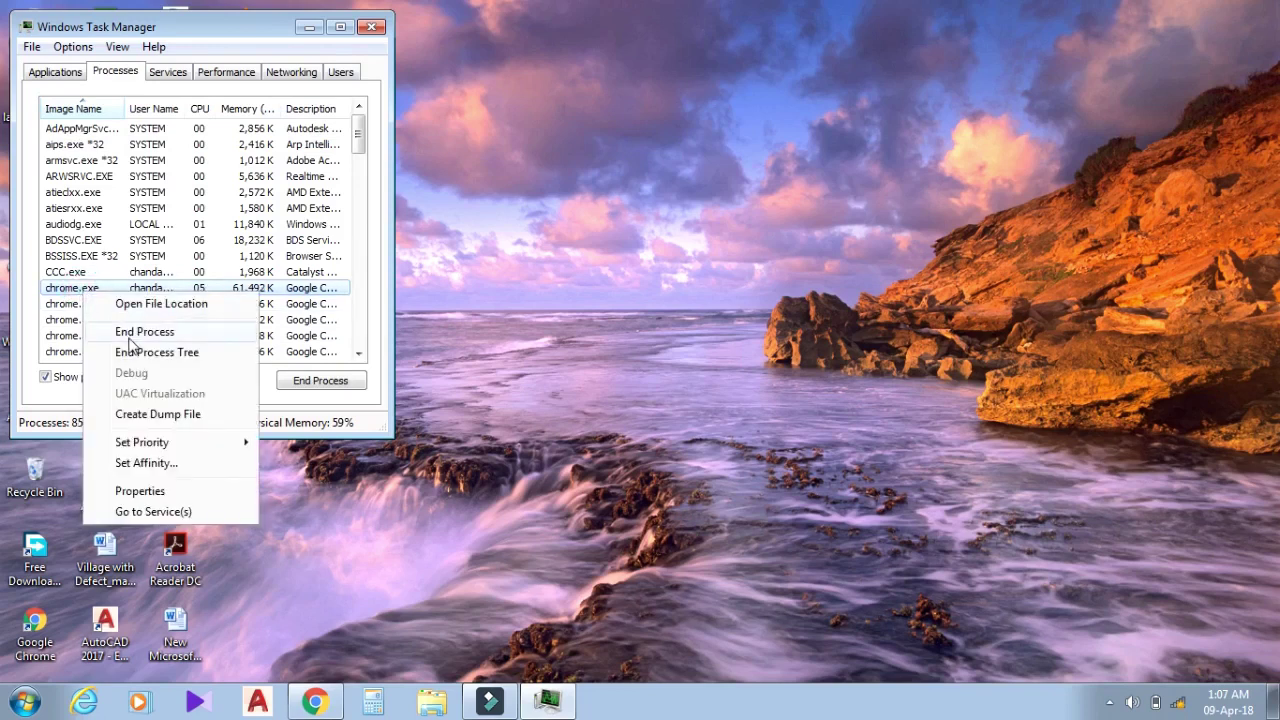
click(180, 443)
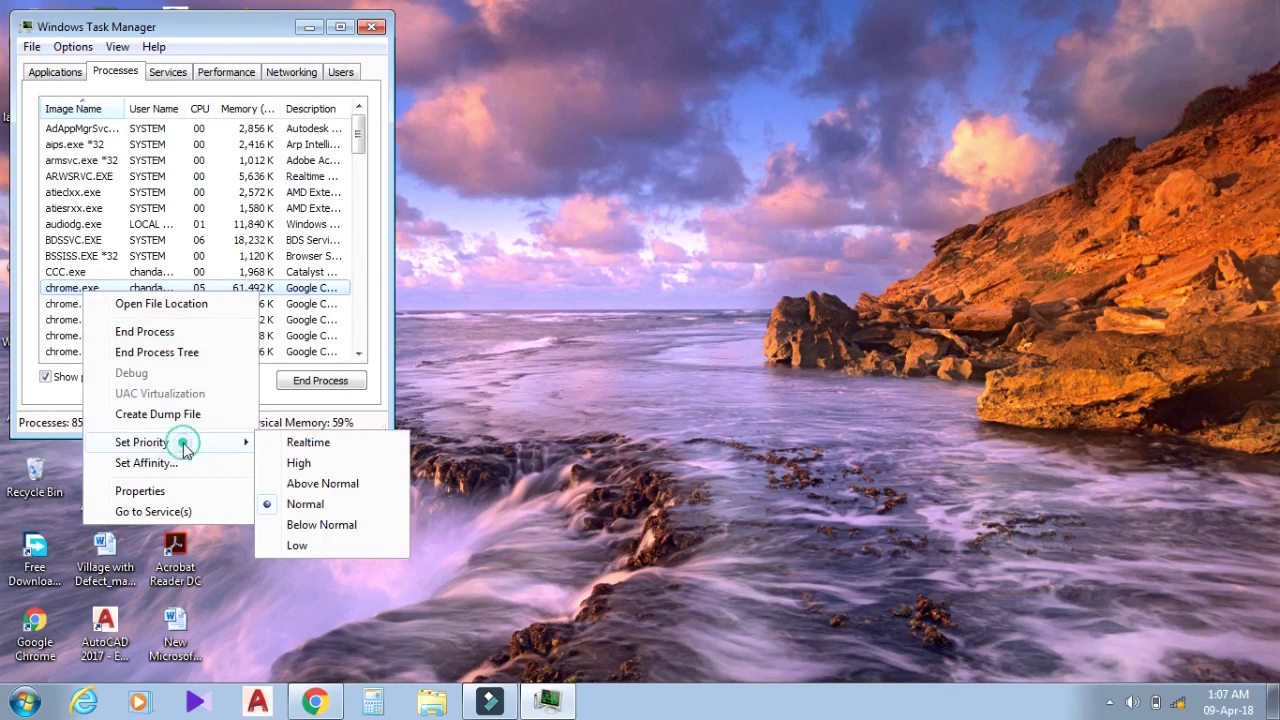
click(299, 463)
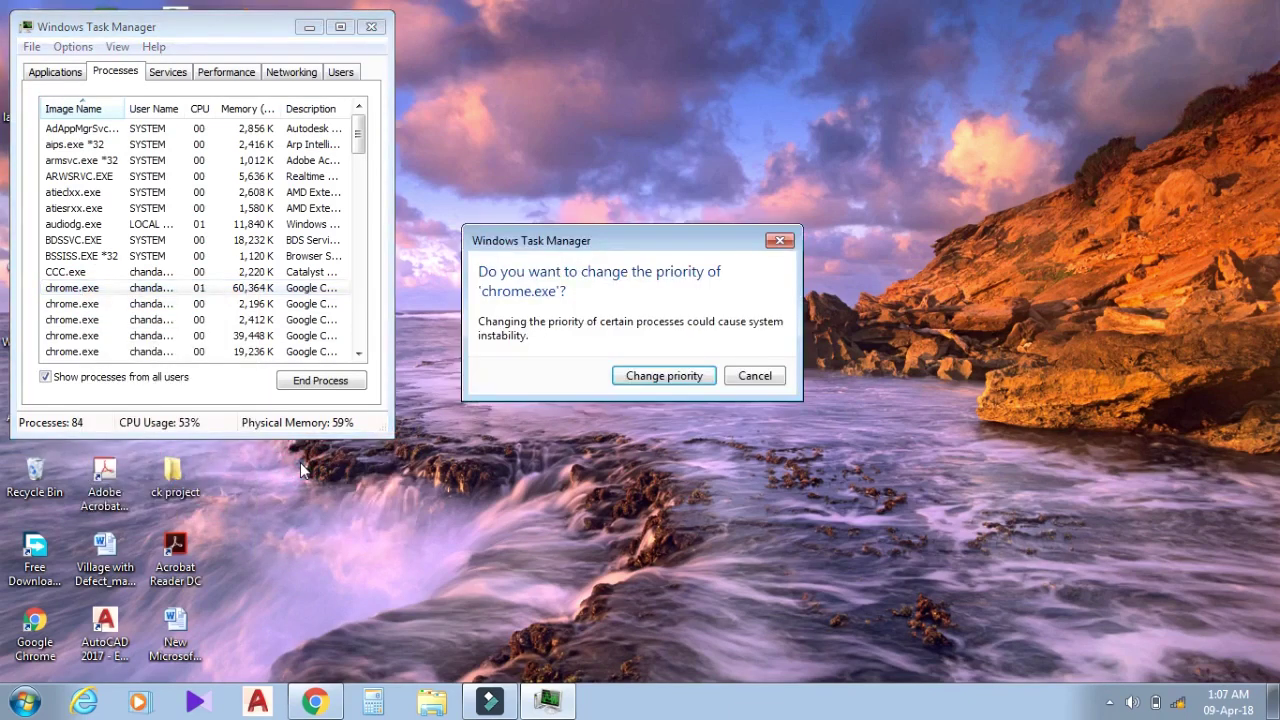
click(661, 378)
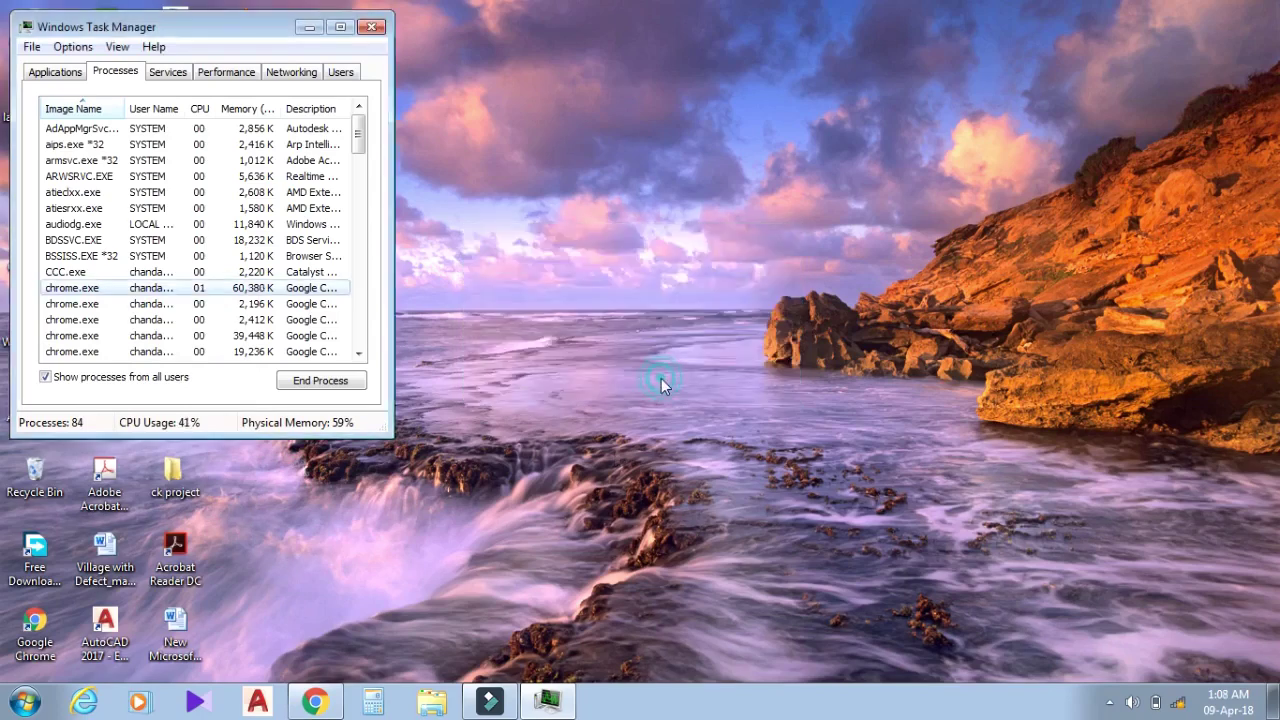